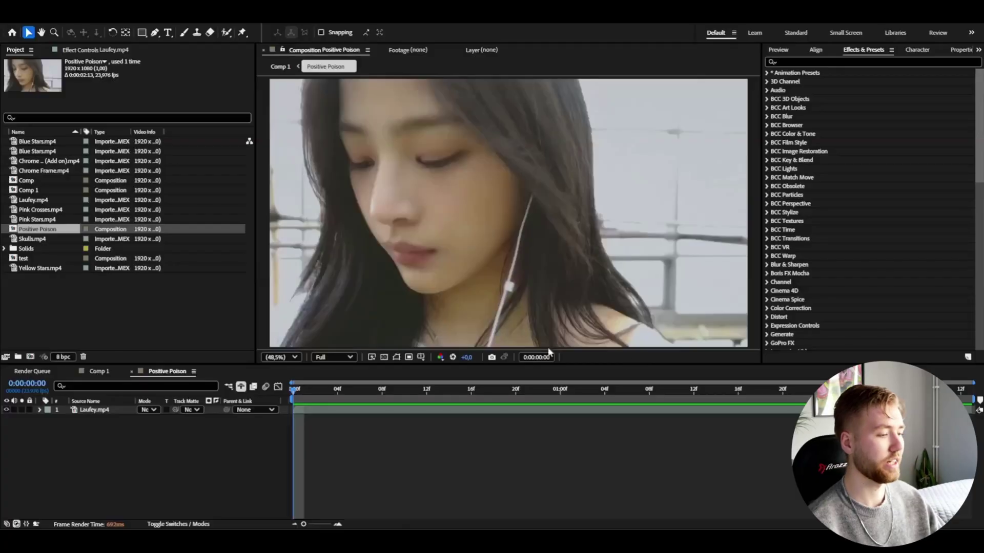
# Preview the Laufey.mp4 layer and view the girl cut out against black at frame 14.
pyautogui.moveTo(295, 391); pyautogui.dragTo(557, 377)
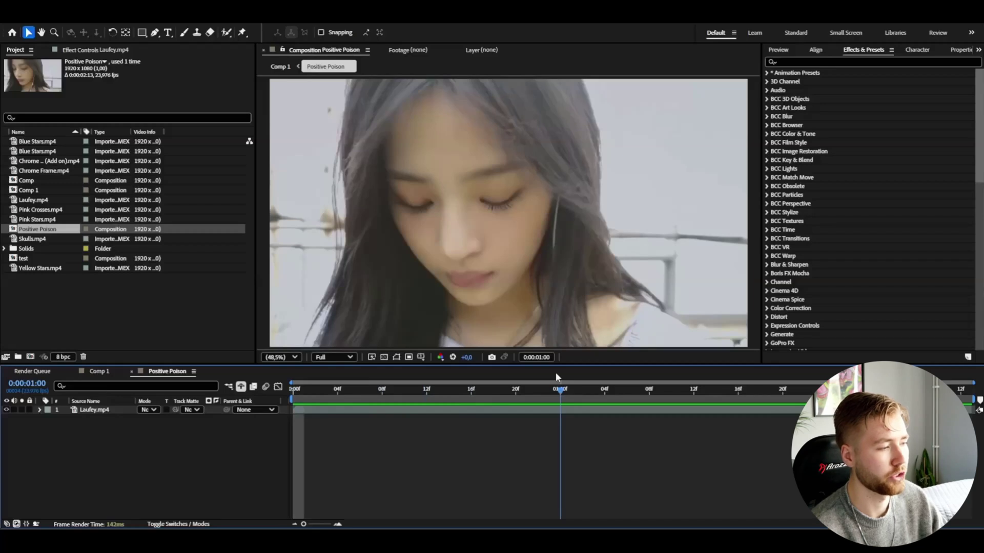
pyautogui.moveTo(555, 373); pyautogui.dragTo(287, 401)
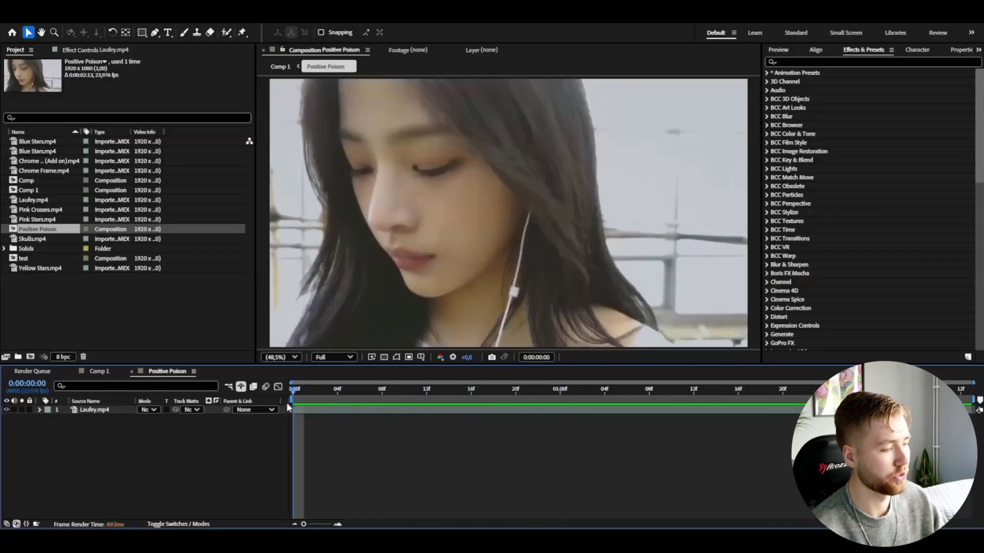
pyautogui.click(97, 410)
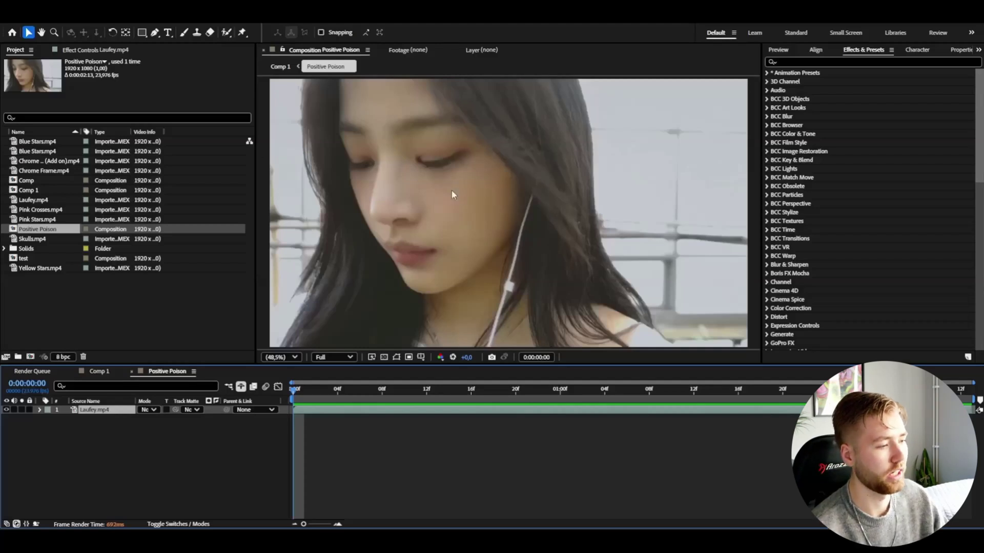
pyautogui.moveTo(337, 400); pyautogui.dragTo(394, 393)
pyautogui.moveTo(323, 403); pyautogui.dragTo(448, 408)
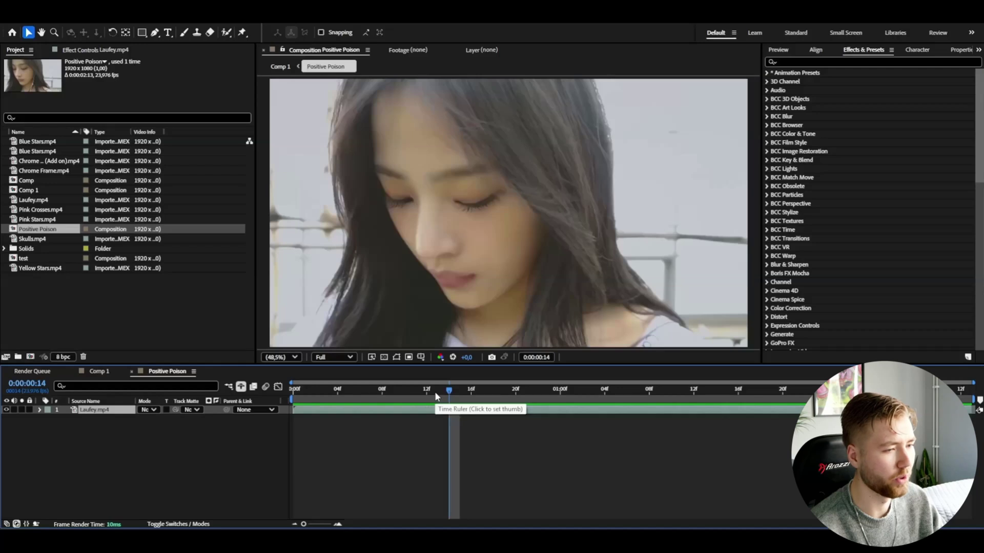
pyautogui.click(346, 419)
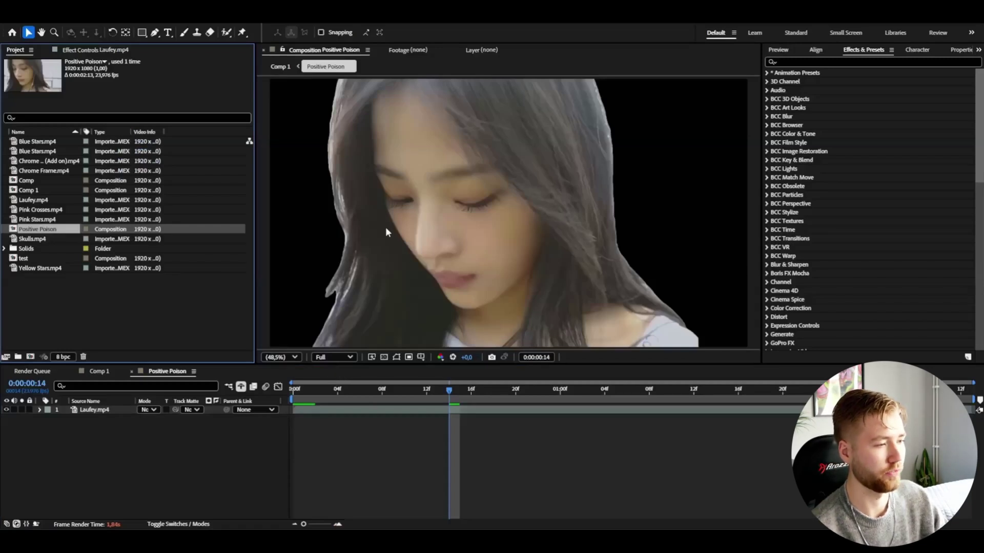
# Duplicate the Laufey.mp4 layer at frame 4 and delete the Roto Brush effect from the lower copy.
pyautogui.moveTo(360, 398); pyautogui.dragTo(337, 398)
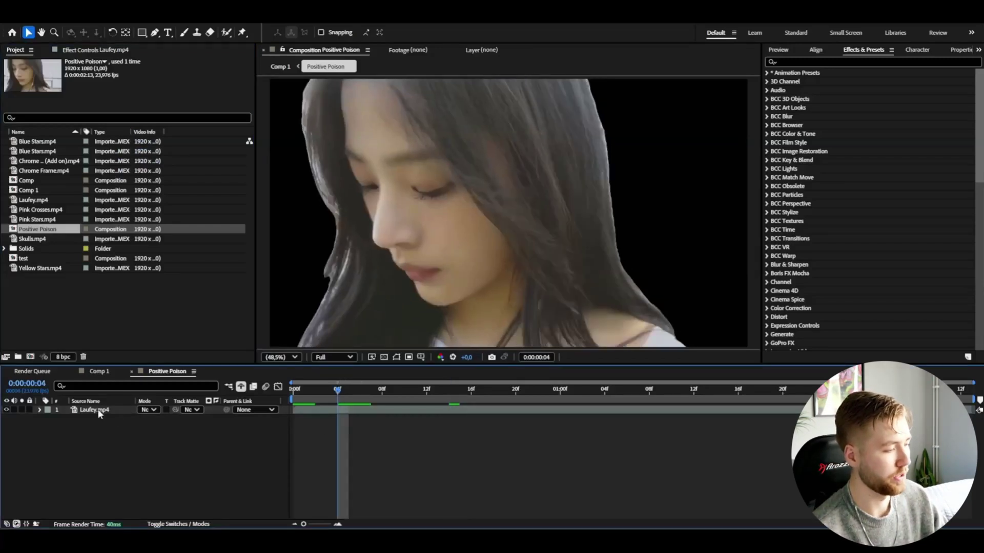
pyautogui.click(100, 411)
pyautogui.hotkey('ctrl', 'd')
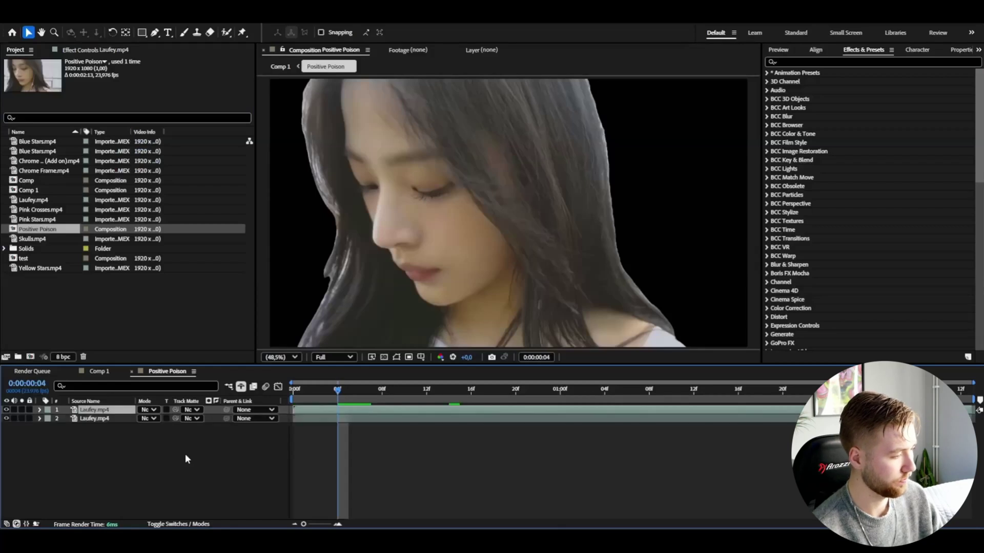
pyautogui.click(90, 419)
pyautogui.click(99, 51)
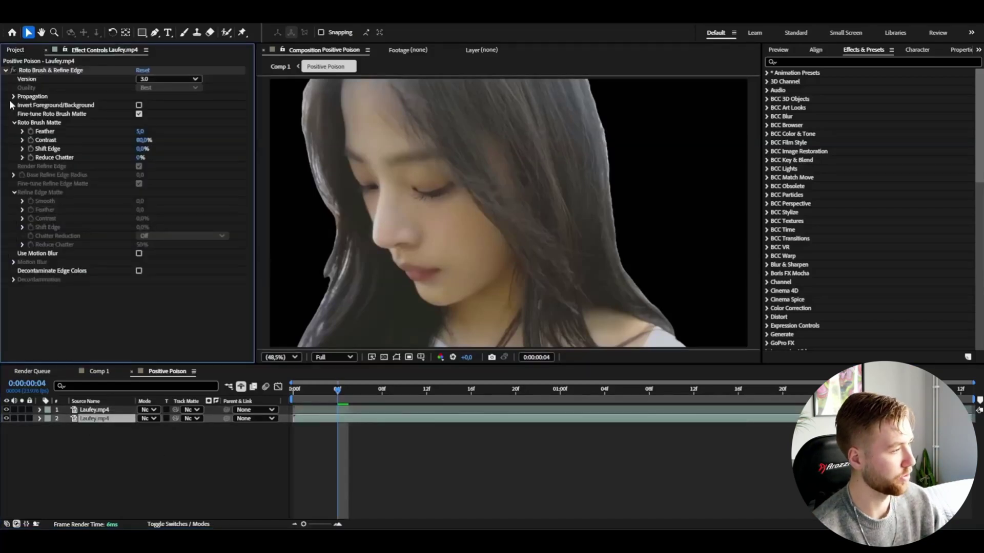
pyautogui.click(41, 73)
pyautogui.press('Delete')
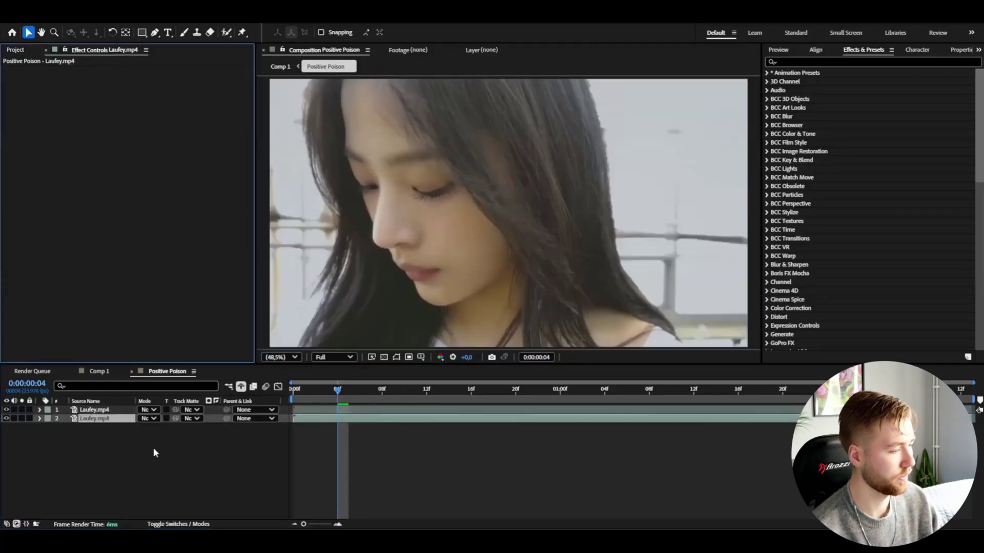
pyautogui.click(154, 450)
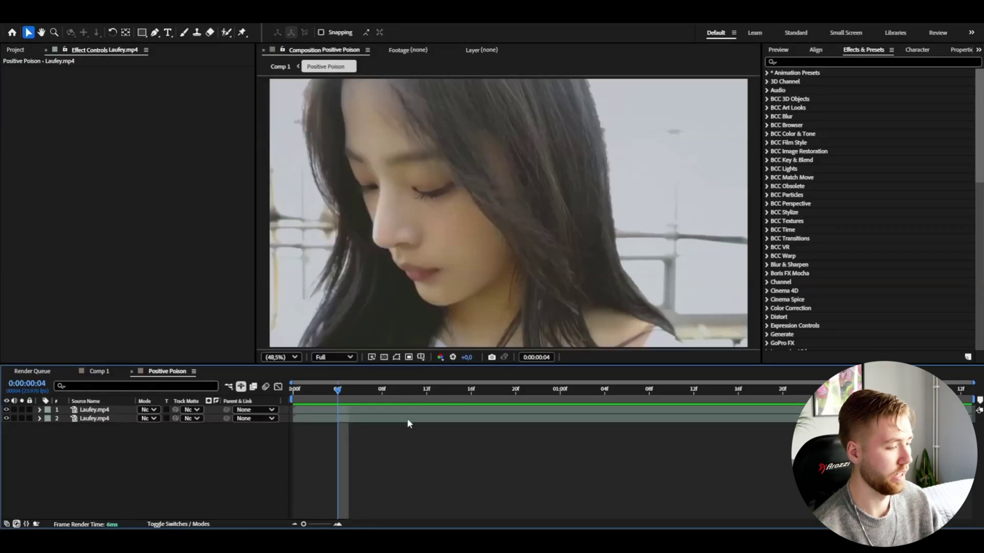
# Bring Pink Stars.mp4 from the Textures folder into the comp, below the top Laufey layer.
pyautogui.click(354, 489)
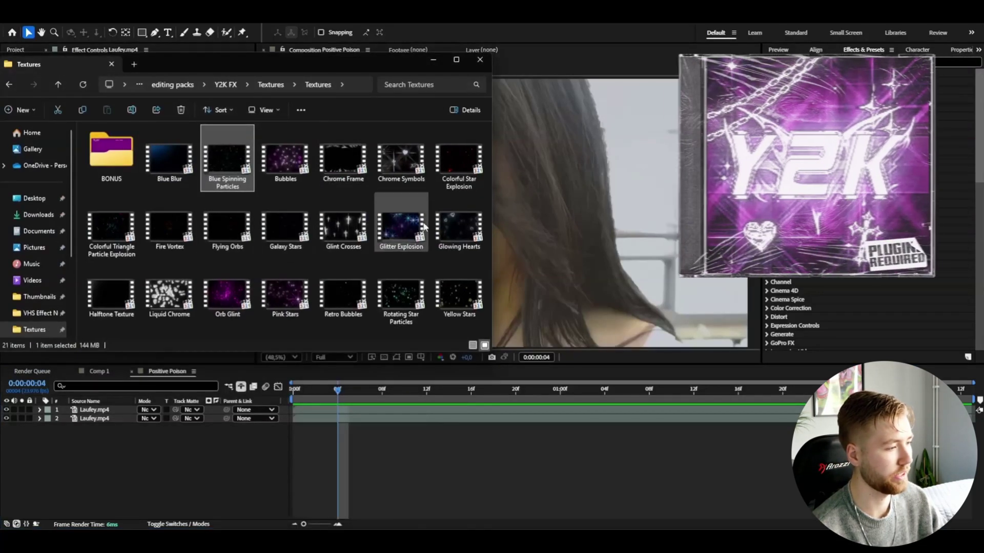
pyautogui.click(285, 228)
pyautogui.moveTo(284, 300); pyautogui.dragTo(99, 469)
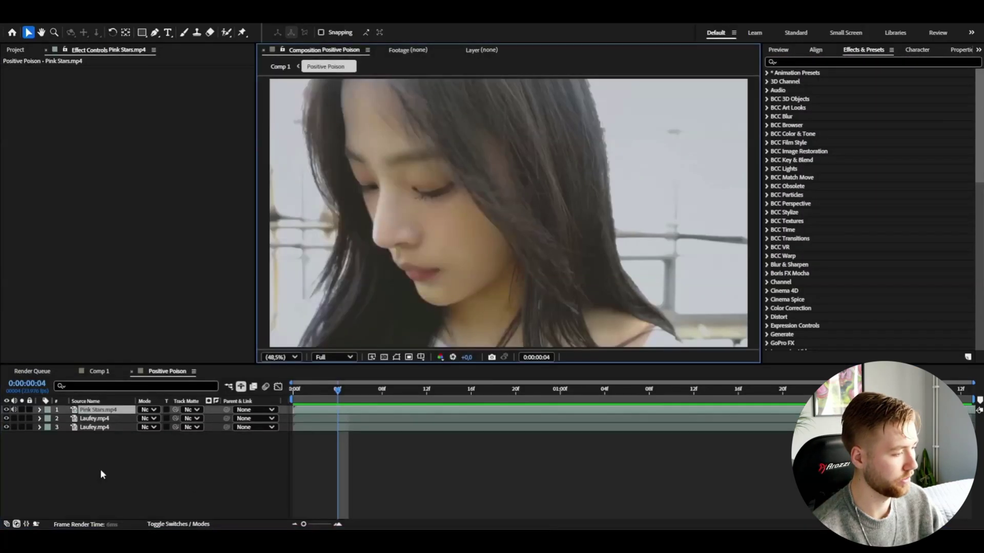
pyautogui.moveTo(100, 427); pyautogui.dragTo(99, 423)
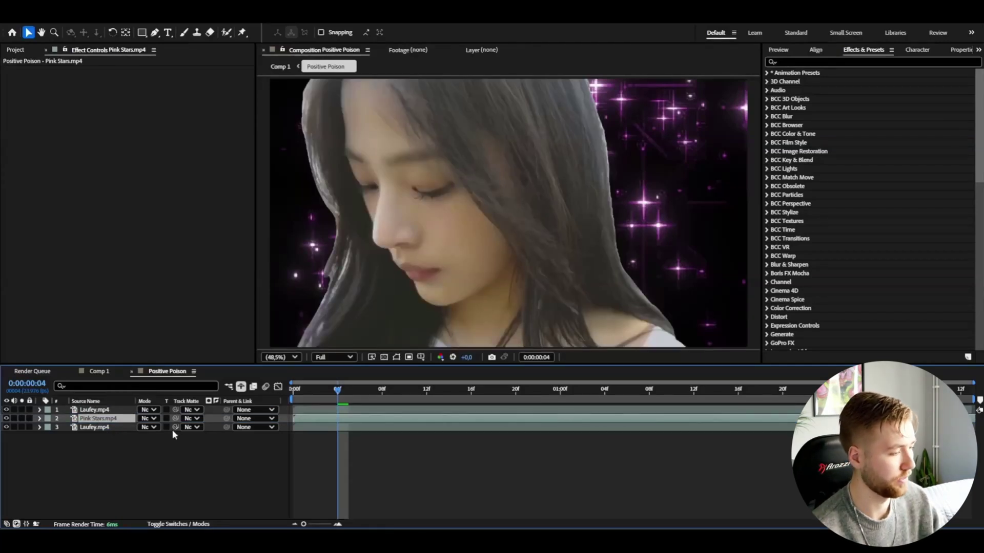
# Set the Pink Stars layer to Screen blending mode and play back the preview.
pyautogui.click(147, 418)
pyautogui.click(194, 205)
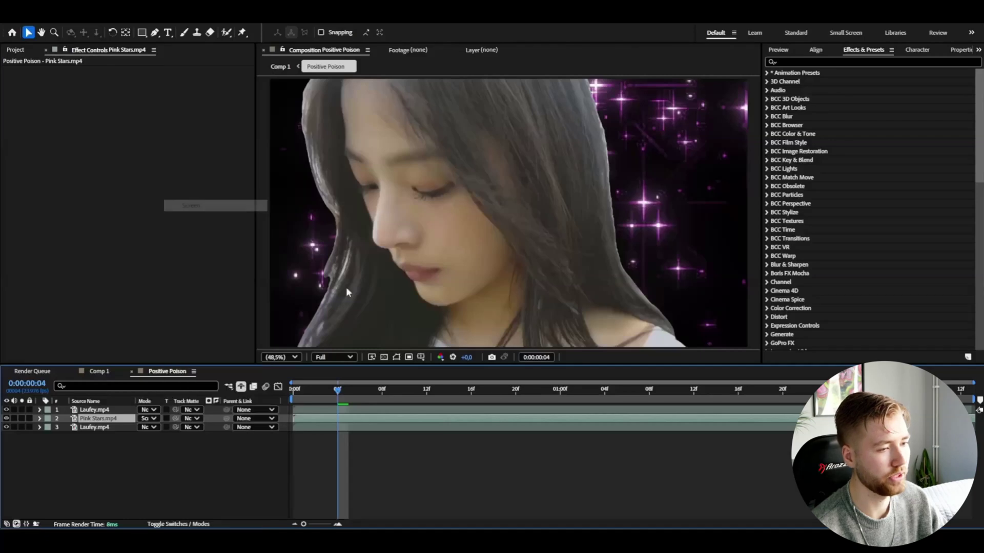
pyautogui.press('space')
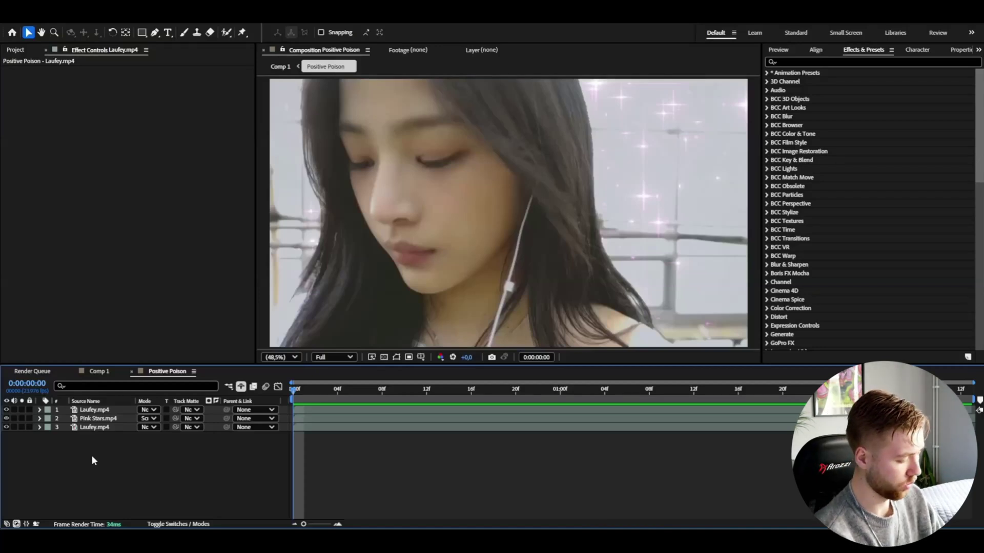
# Add a new adjustment layer and apply Noise with a 25% amount.
pyautogui.hotkey('ctrl', 'alt', 'y')
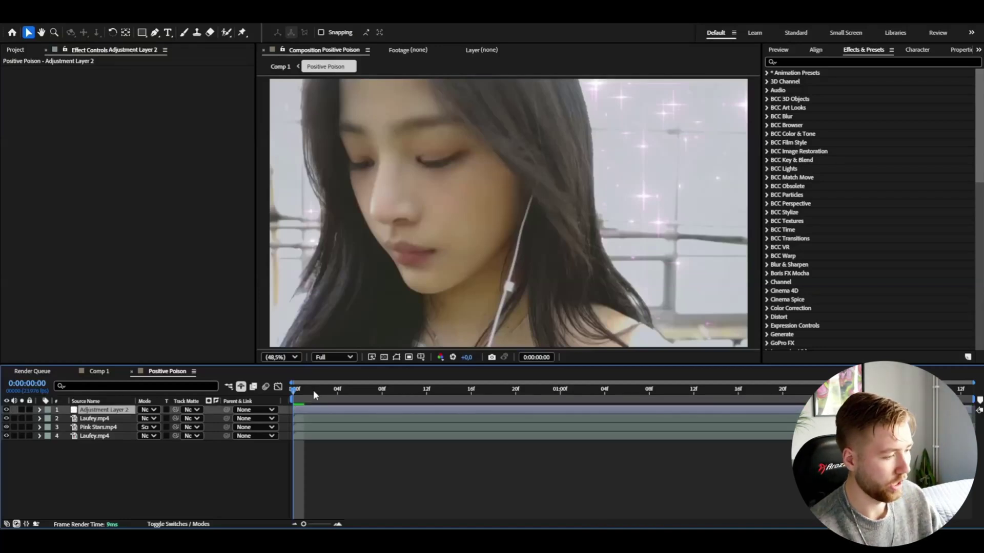
pyautogui.press('space')
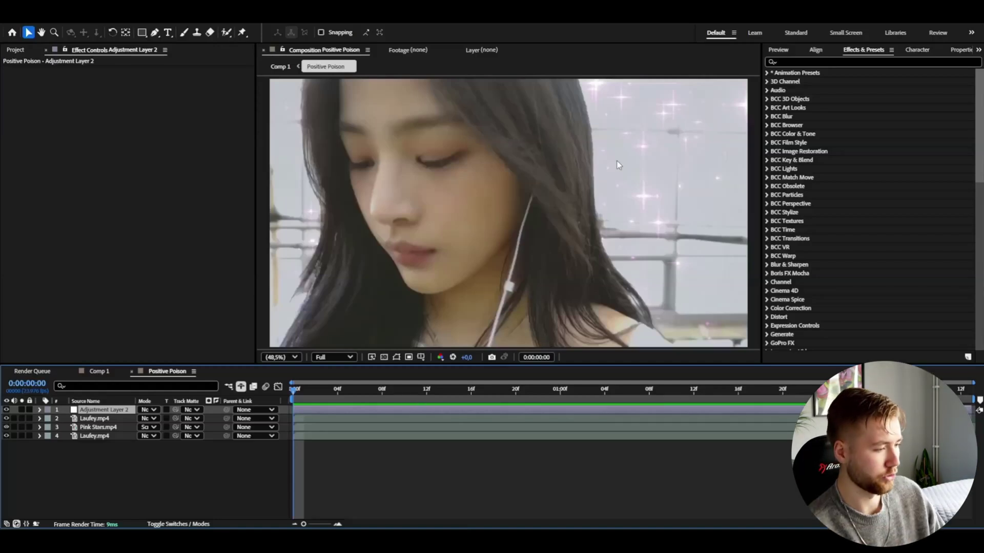
pyautogui.hotkey('ctrl', 'space')
pyautogui.write('noise')
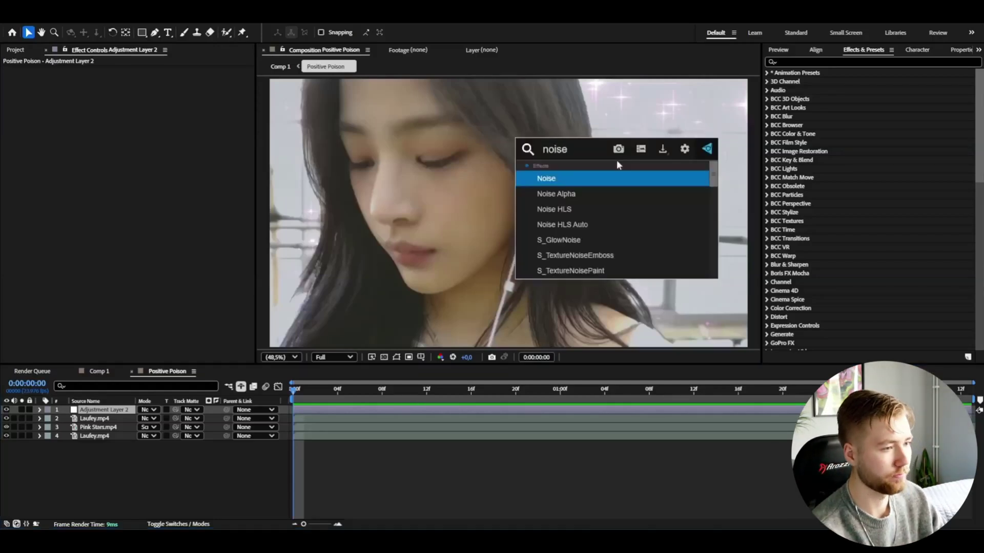
pyautogui.press('Return')
pyautogui.click(143, 79)
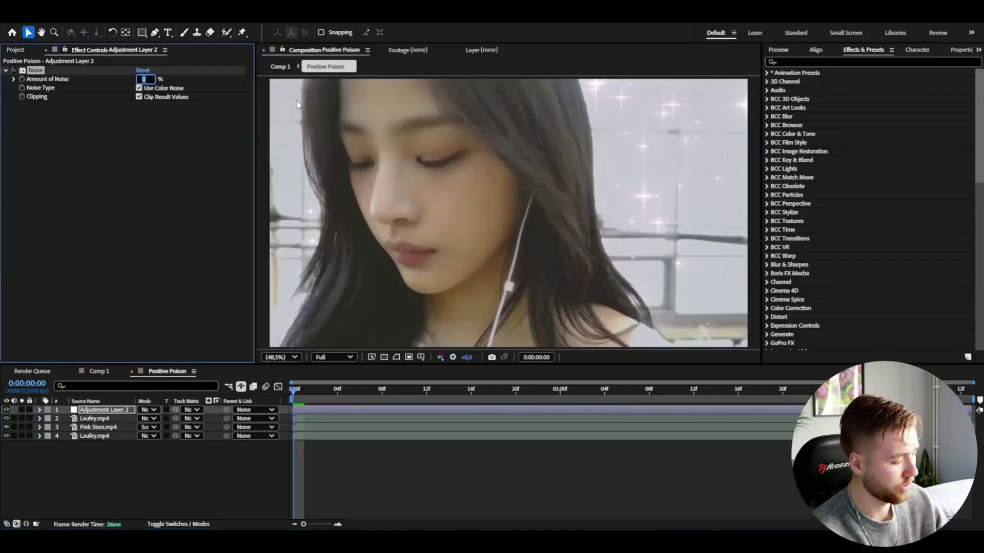
pyautogui.write('25')
pyautogui.press('Return')
# Apply Curves and bend the curve into a steep wave that inverts the colours.
pyautogui.hotkey('ctrl', 'space')
pyautogui.write('cur')
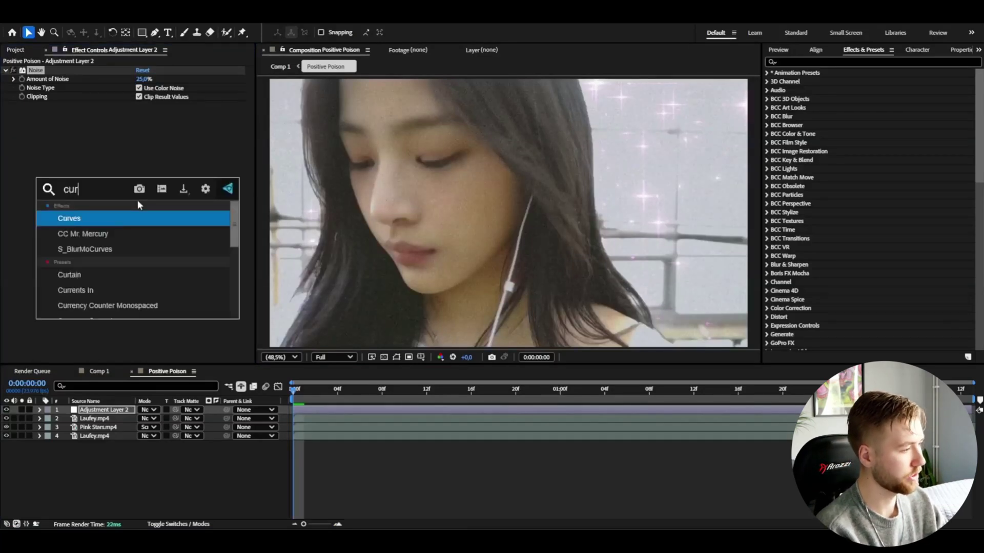
pyautogui.press('Return')
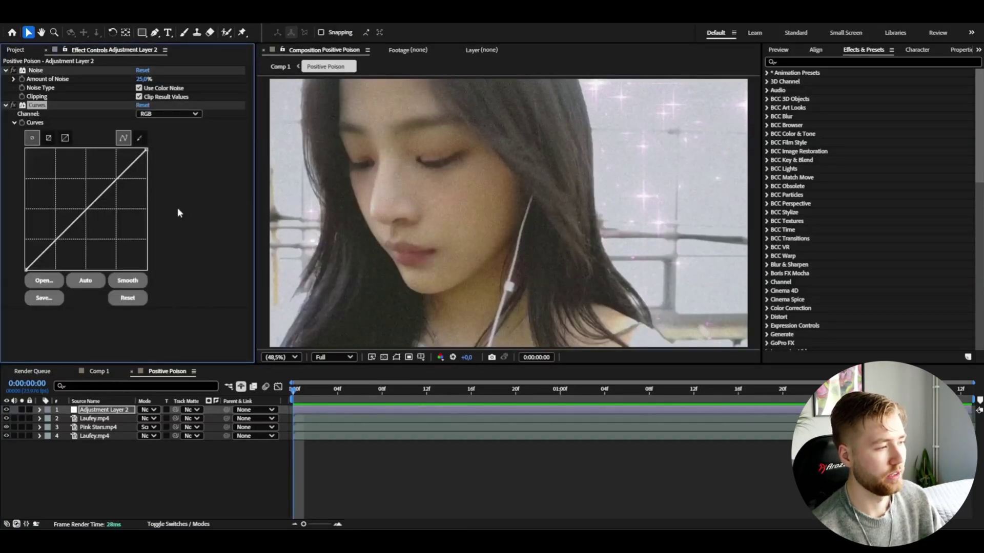
pyautogui.moveTo(85, 210); pyautogui.dragTo(46, 208)
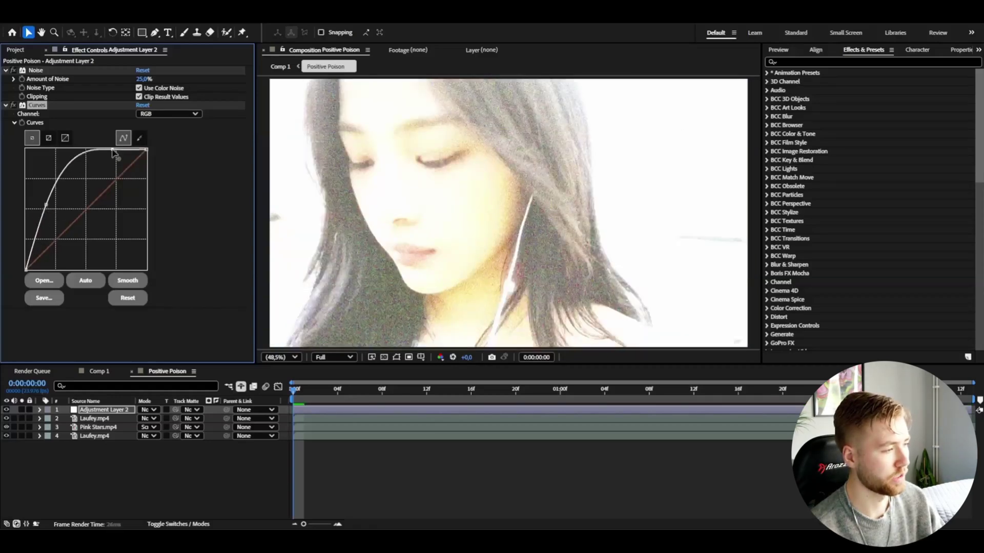
pyautogui.moveTo(114, 152); pyautogui.dragTo(119, 253)
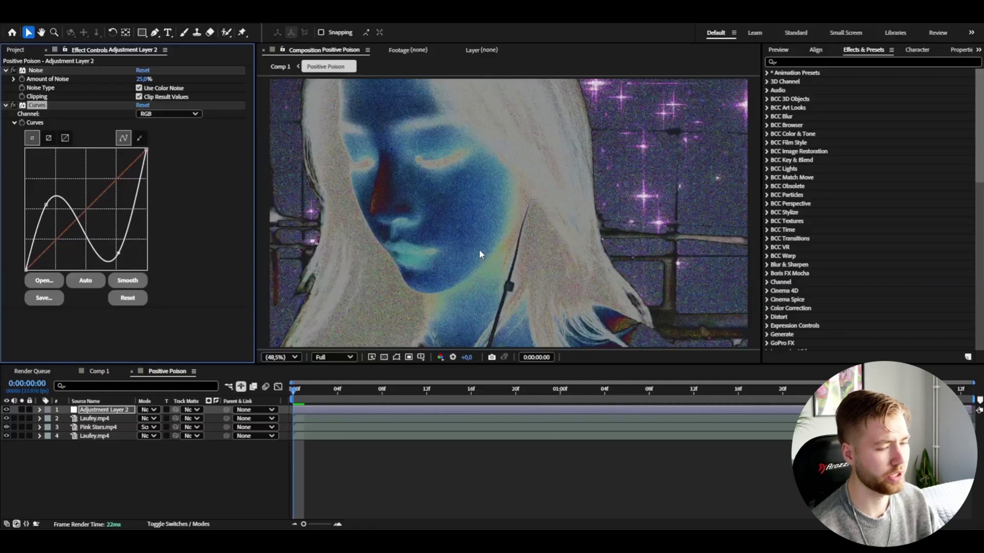
pyautogui.hotkey('ctrl', 'space')
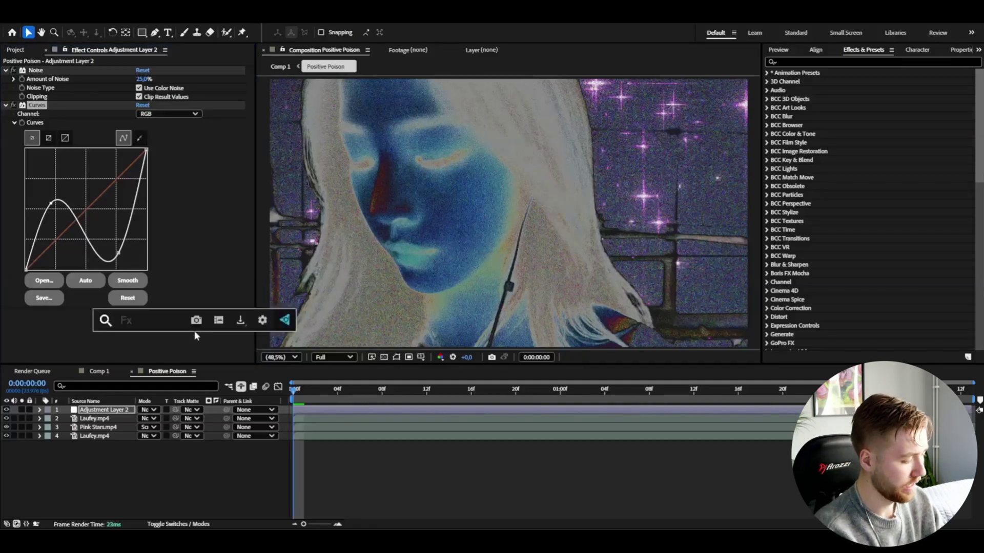
# Apply S_QuadTone to the adjustment layer and set Color2 to pure bright green.
pyautogui.write('quad')
pyautogui.press('Return')
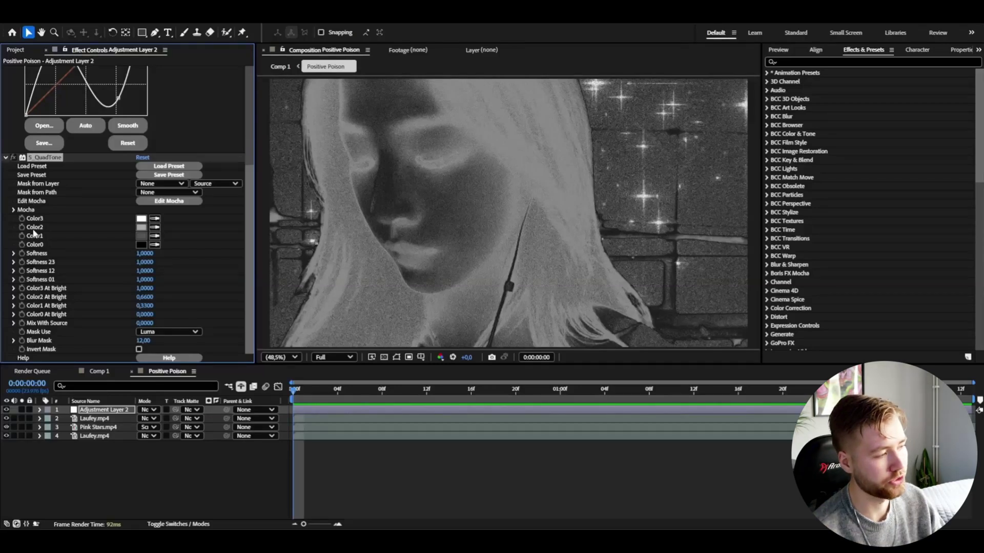
pyautogui.click(141, 228)
pyautogui.moveTo(519, 315); pyautogui.dragTo(519, 296)
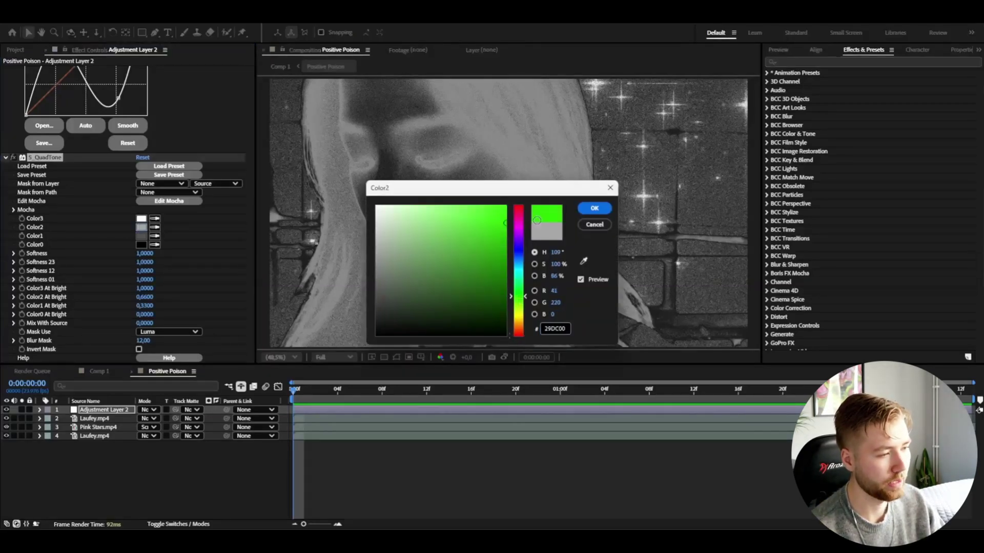
pyautogui.moveTo(537, 220); pyautogui.dragTo(574, 193)
pyautogui.moveTo(553, 290); pyautogui.dragTo(524, 293)
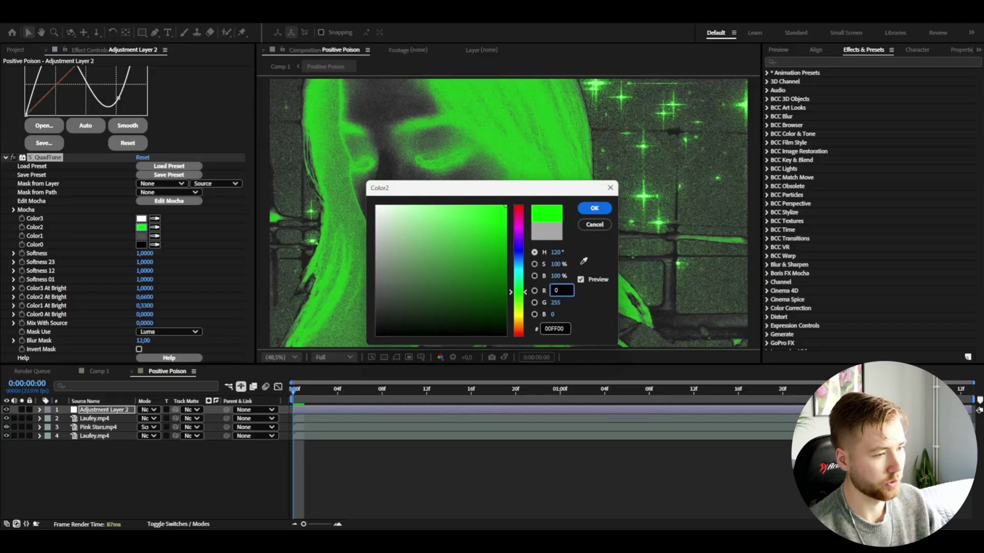
pyautogui.click(595, 208)
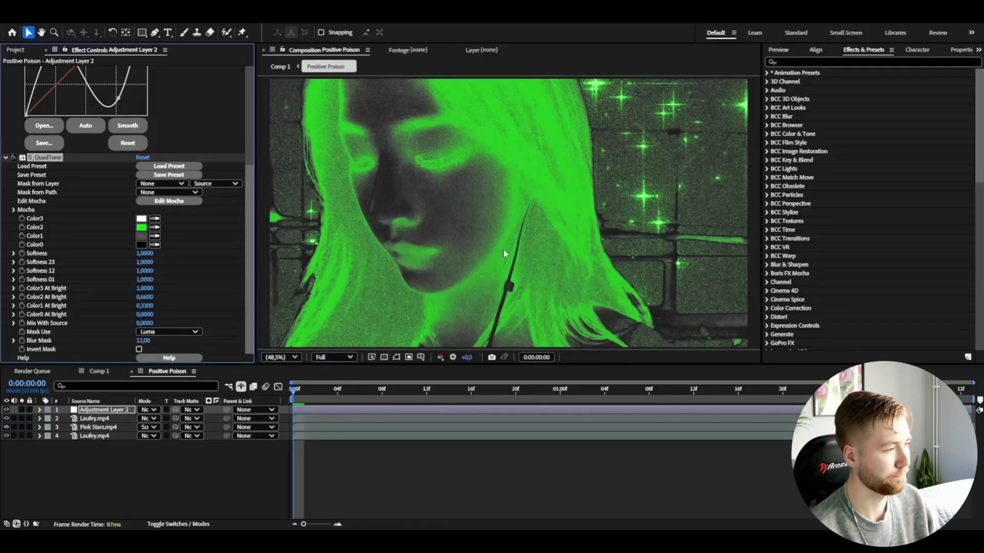
# Set S_QuadTone's Color1 to a dark saturated blue.
pyautogui.click(142, 236)
pyautogui.moveTo(464, 194); pyautogui.dragTo(130, 303)
pyautogui.moveTo(186, 389); pyautogui.dragTo(186, 366)
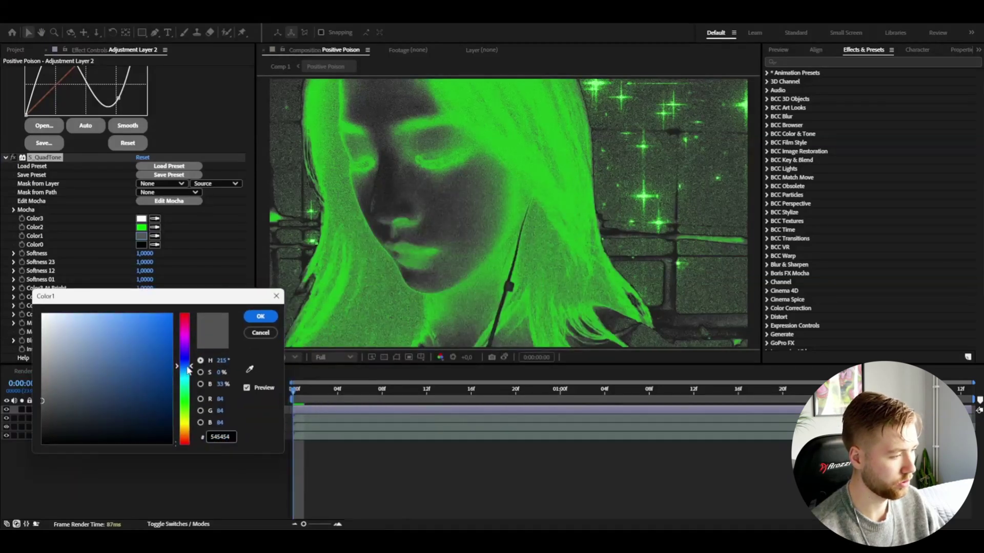
pyautogui.moveTo(129, 410); pyautogui.dragTo(177, 398)
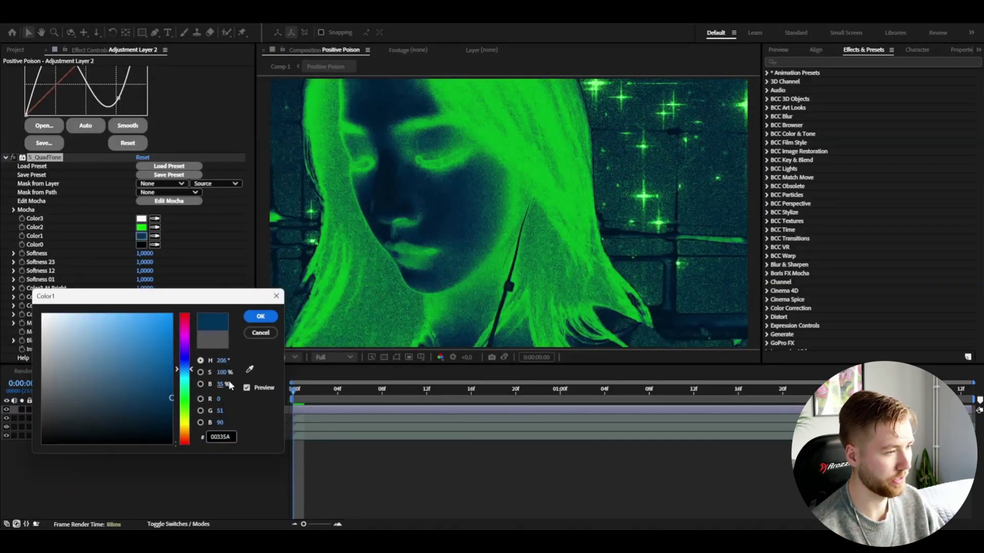
pyautogui.click(260, 316)
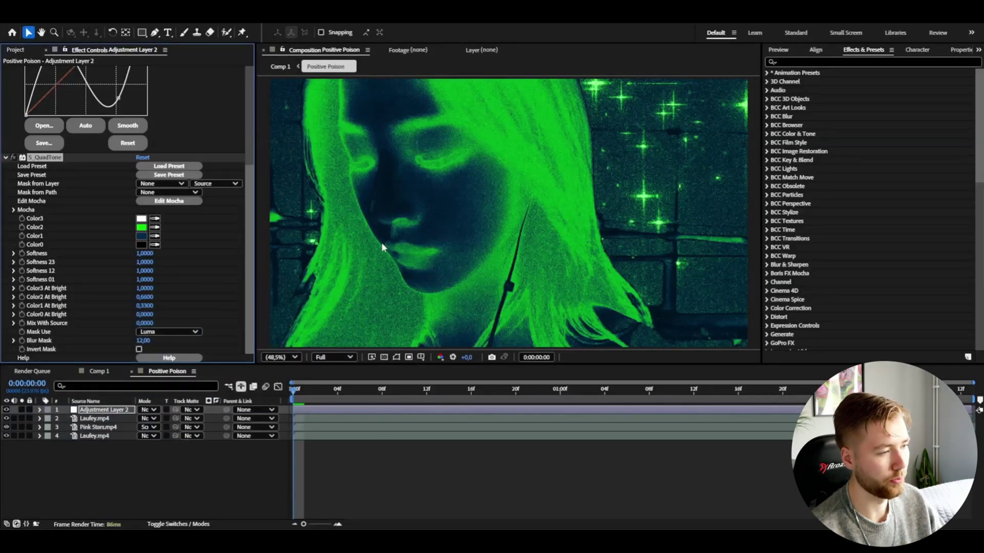
# Apply a Glow effect with intensity 0,2.
pyautogui.hotkey('ctrl', 'space')
pyautogui.write('g')
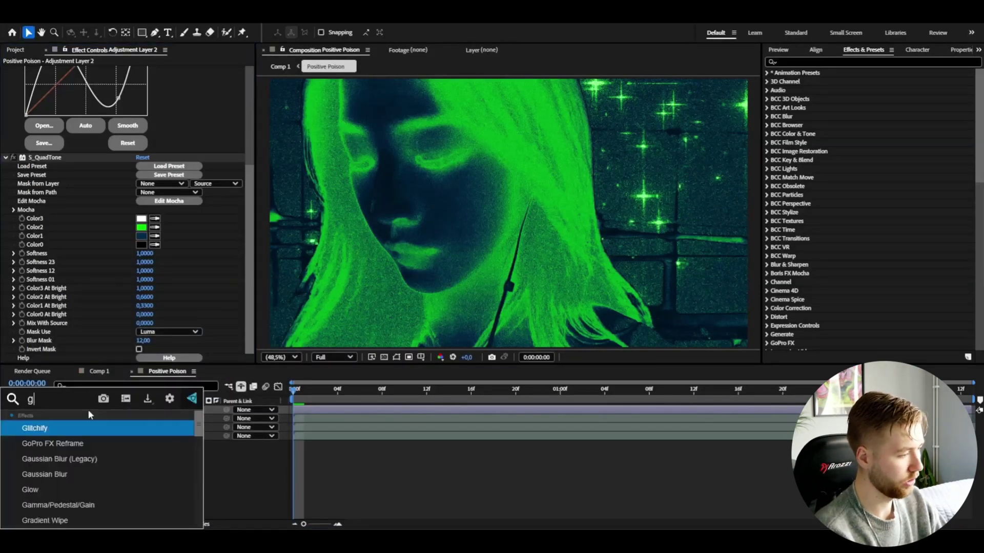
pyautogui.write('low')
pyautogui.press('Return')
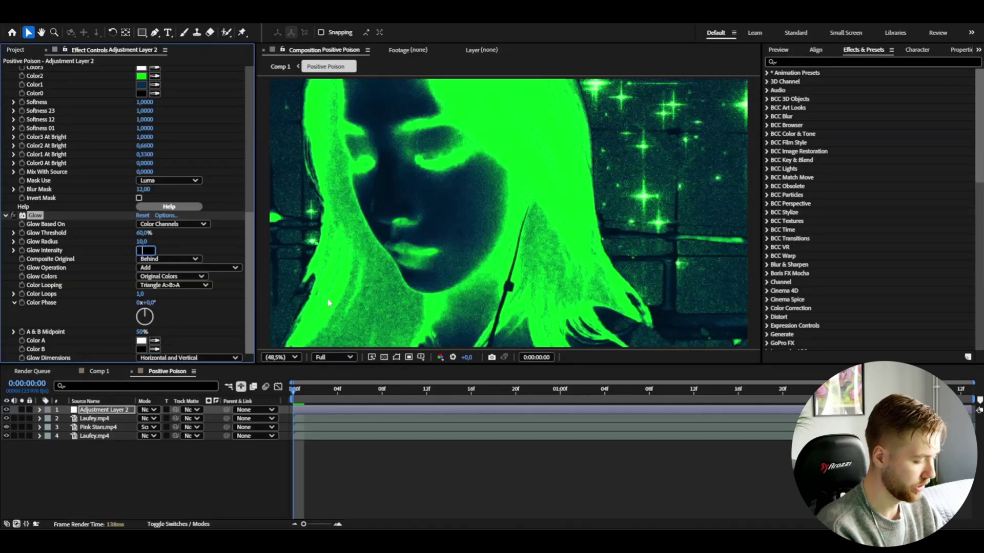
pyautogui.write('0,2')
pyautogui.press('Return')
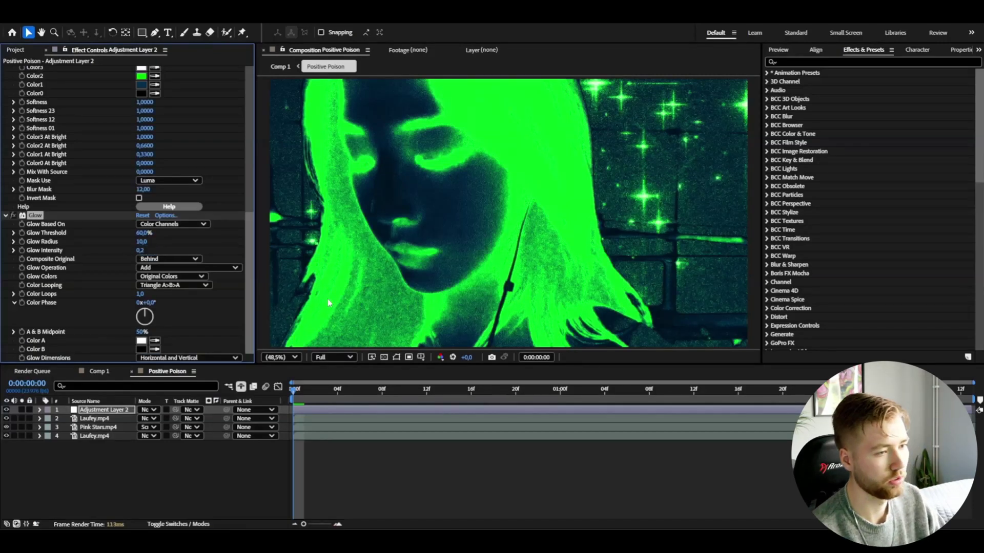
# Duplicate it as Glow 2 with radius 250 and intensity 0,4.
pyautogui.hotkey('ctrl', 'd')
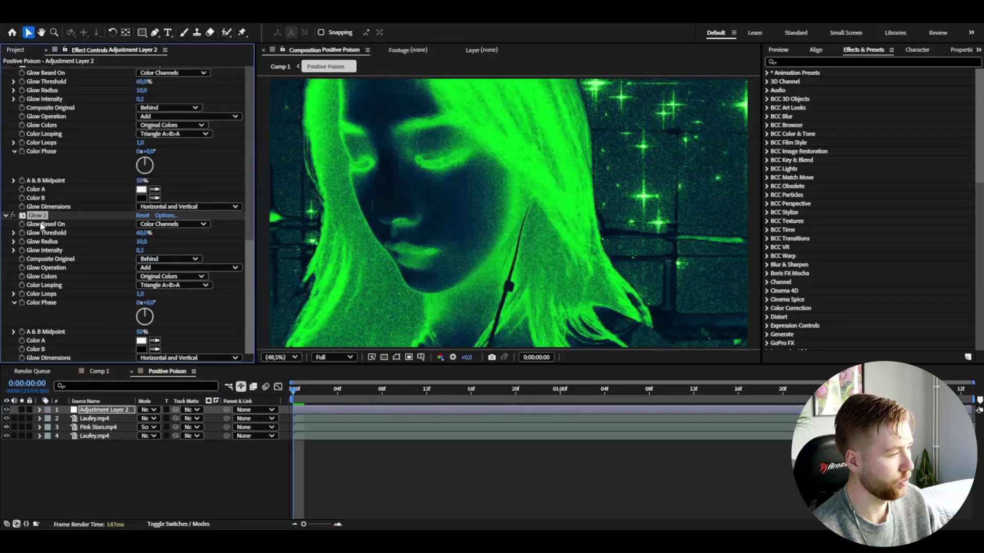
pyautogui.click(146, 241)
pyautogui.write('2')
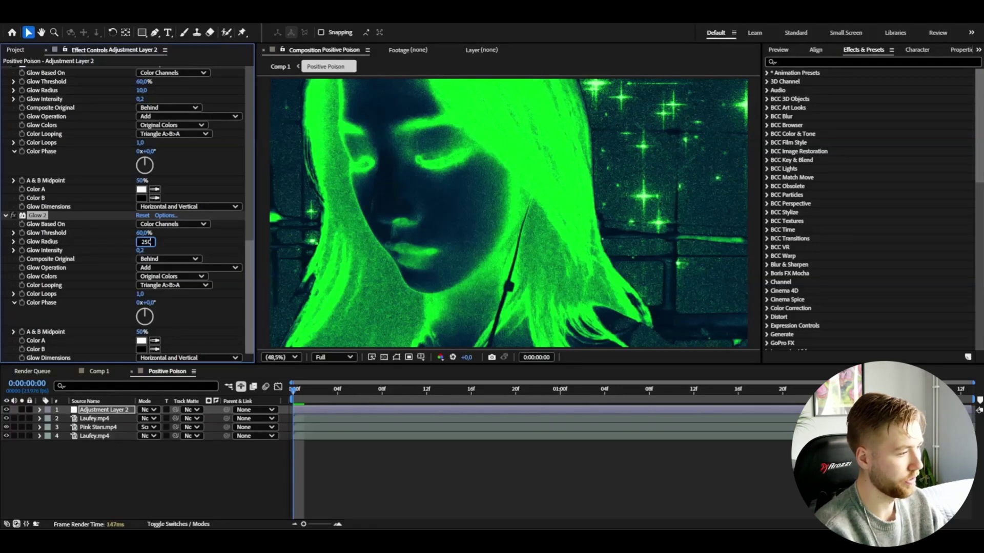
pyautogui.write('50')
pyautogui.press('Tab')
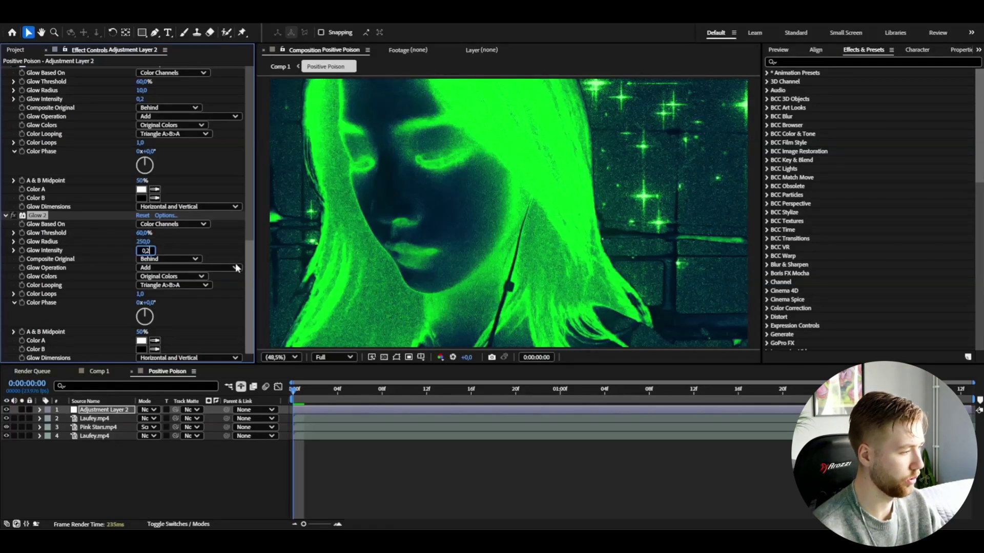
pyautogui.write('0,4')
pyautogui.press('Return')
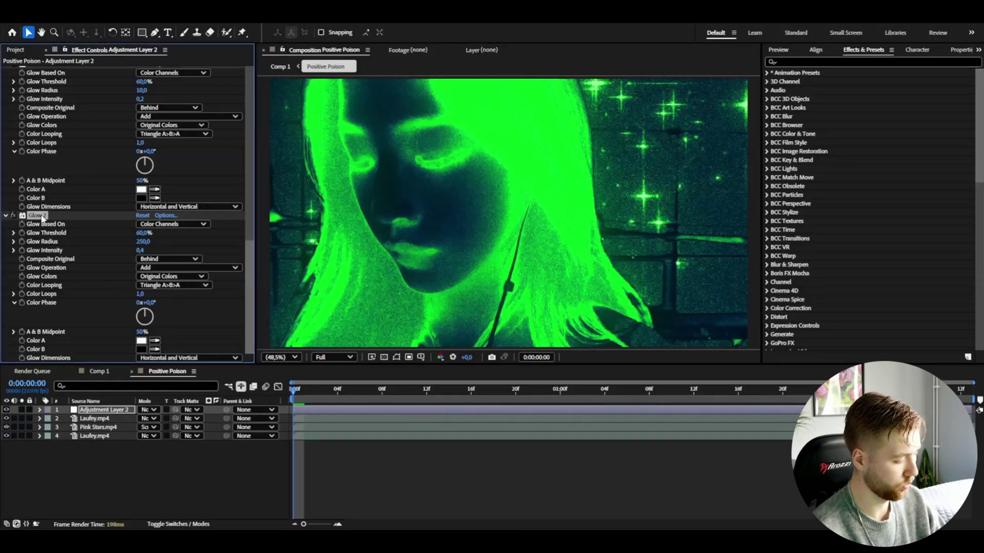
# Duplicate again as Glow 3 with radius 500 and intensity 0,5.
pyautogui.hotkey('ctrl', 'd')
pyautogui.click(143, 241)
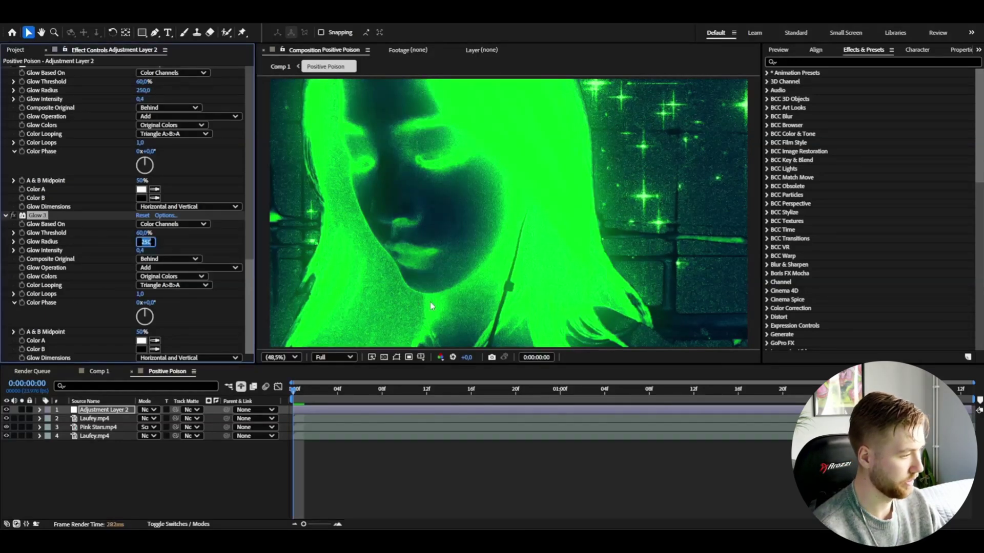
pyautogui.write('500')
pyautogui.press('Return')
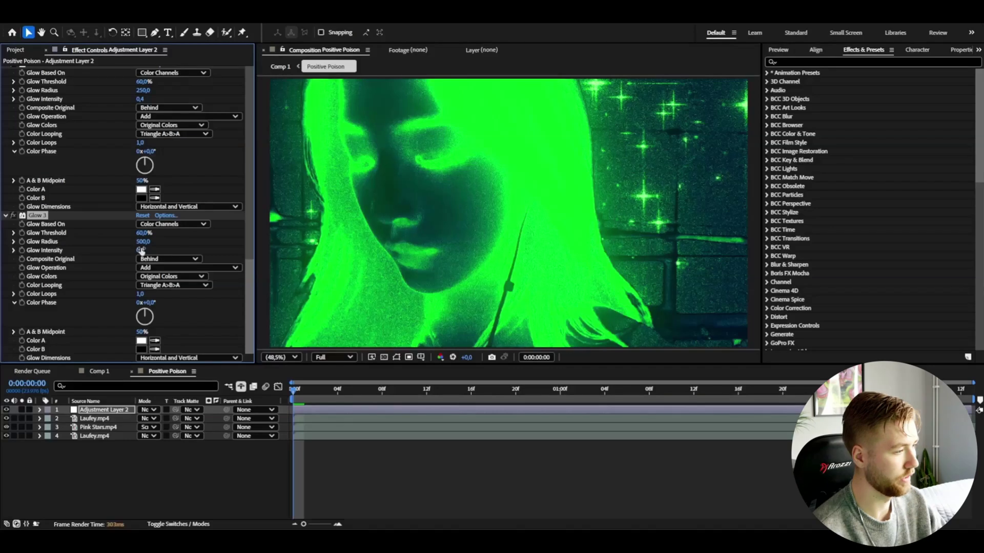
pyautogui.click(141, 251)
pyautogui.click(152, 251)
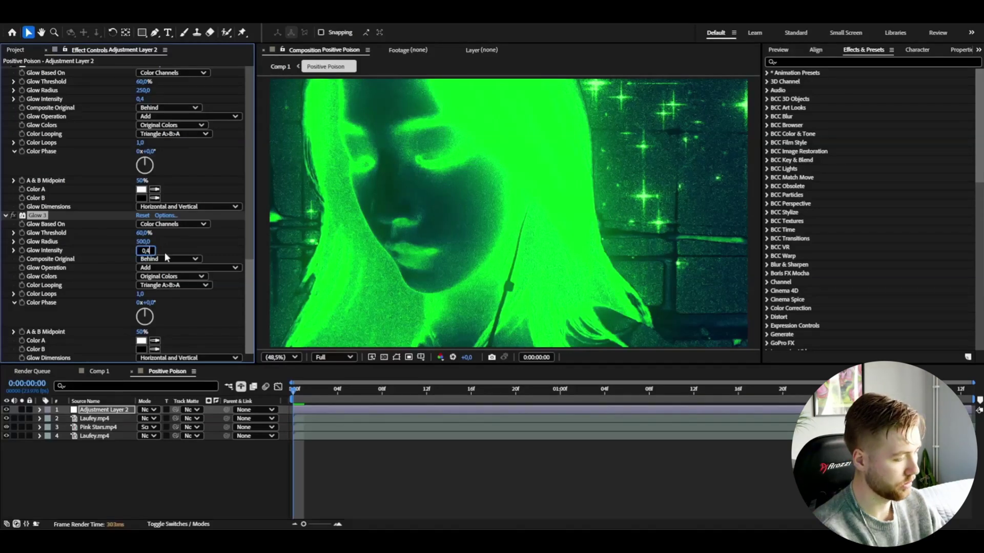
pyautogui.press('Return')
pyautogui.scroll(5, 136, 262)
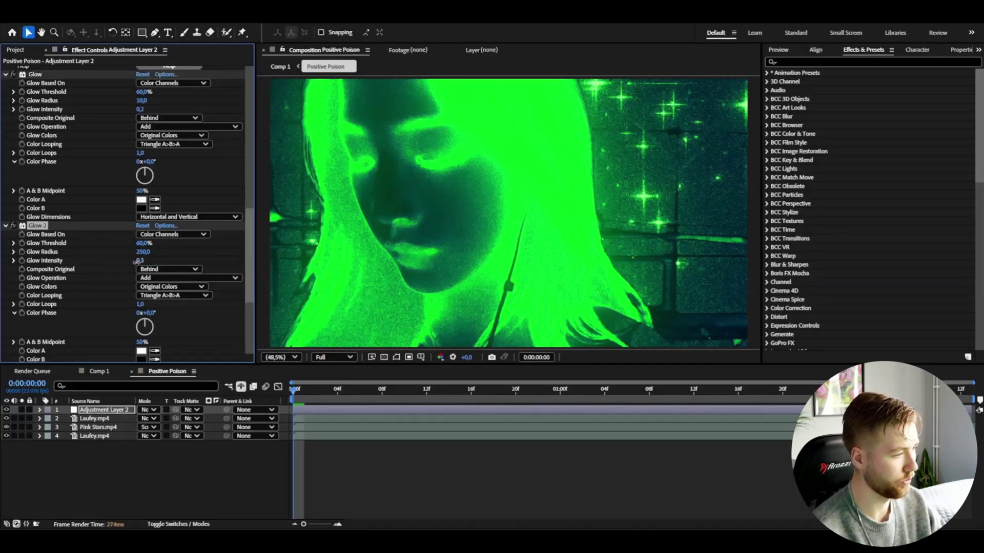
# Scrub to a later frame and play back the composition to check the green glow.
pyautogui.moveTo(322, 389); pyautogui.dragTo(499, 410)
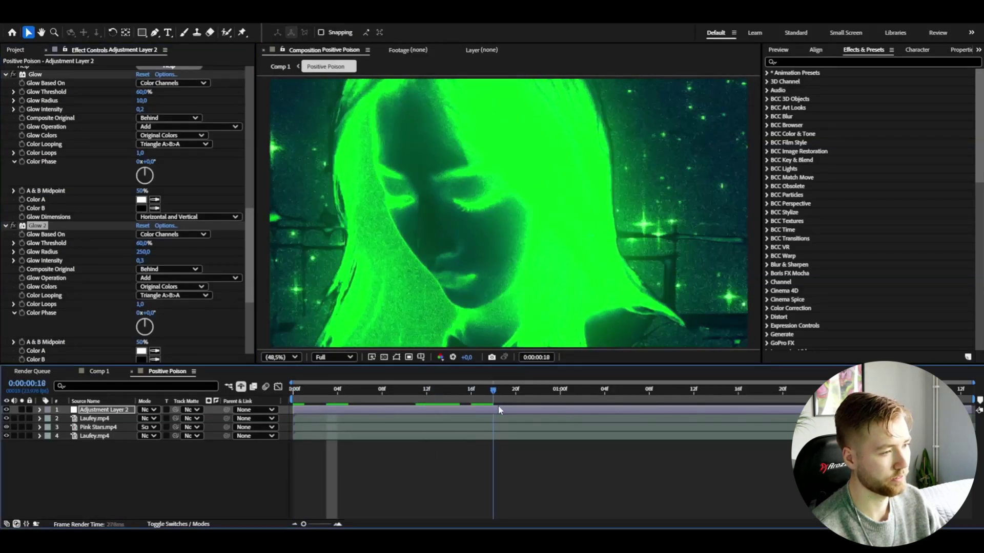
pyautogui.press('space')
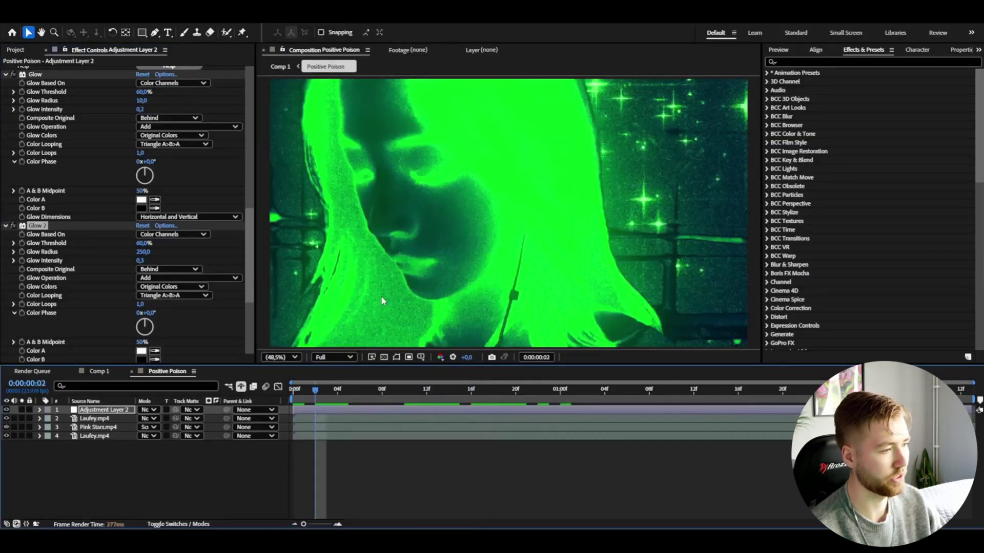
pyautogui.scroll(-5, 212, 245)
pyautogui.moveTo(430, 389); pyautogui.dragTo(674, 401)
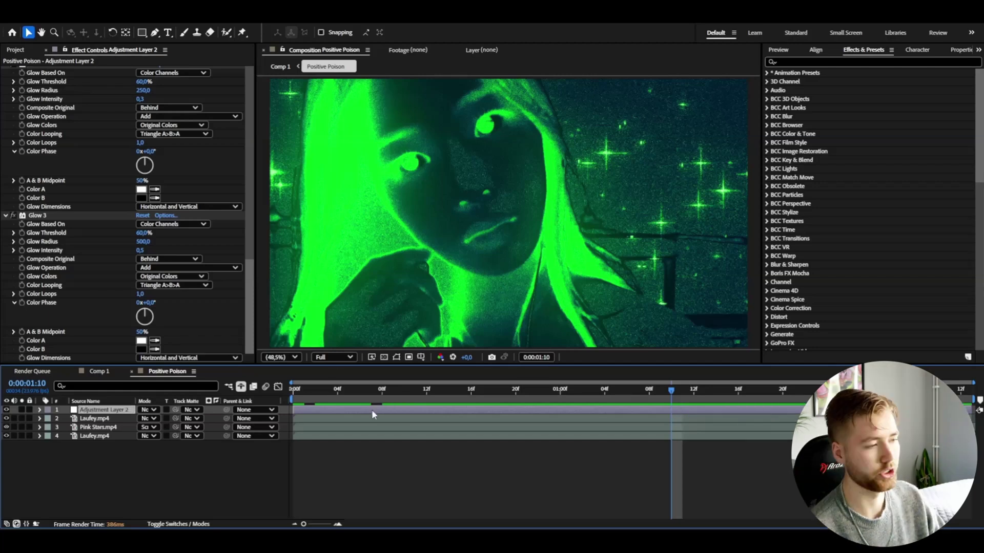
pyautogui.hotkey('ctrl', 'space')
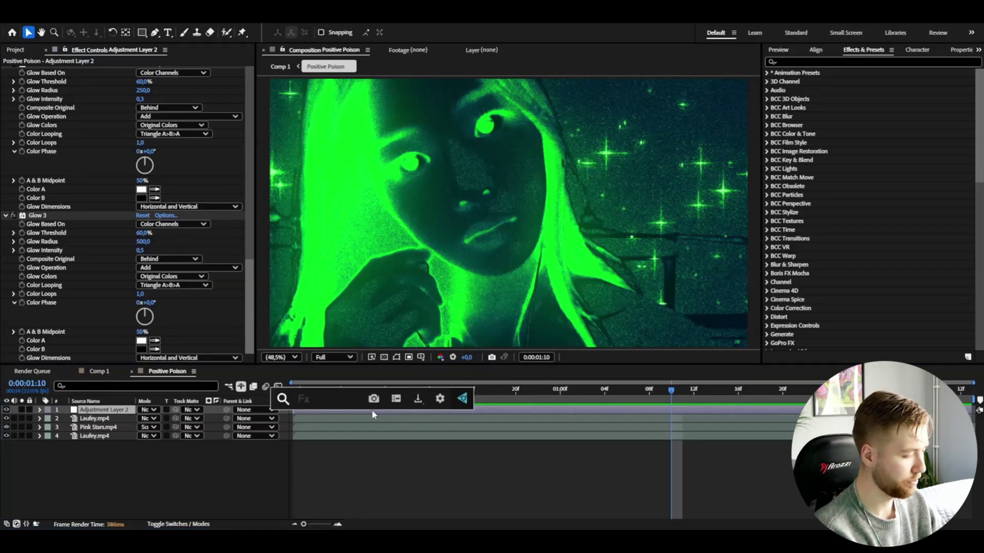
# Apply S_JpegDamage to the adjustment layer with Quality set to 0,25.
pyautogui.write('jpeg')
pyautogui.press('Return')
pyautogui.click(144, 132)
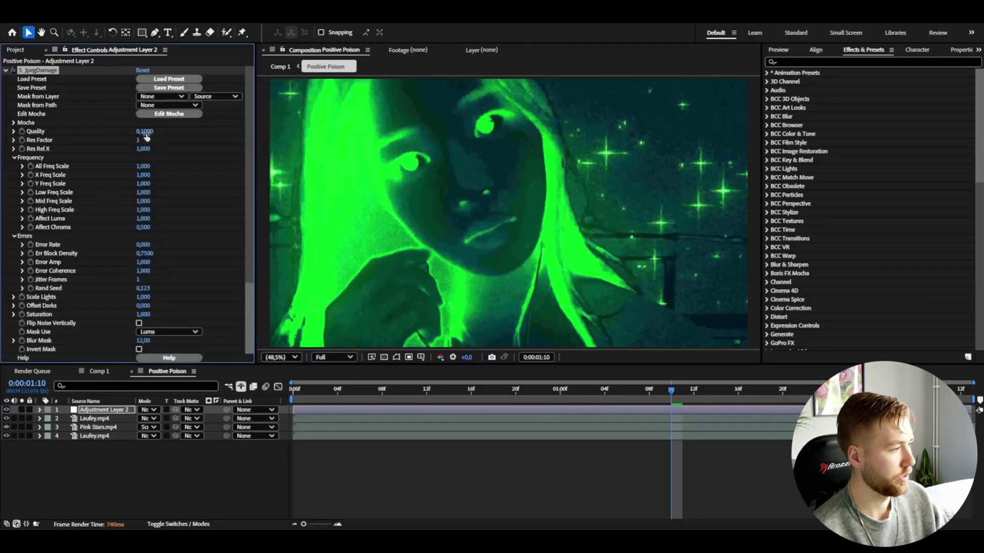
pyautogui.write('0')
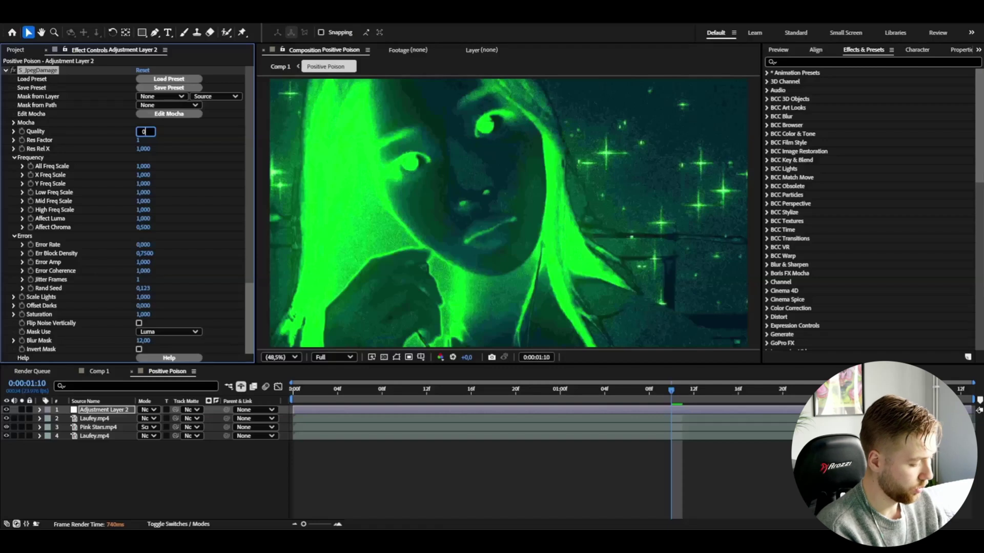
pyautogui.write(',25')
pyautogui.press('Return')
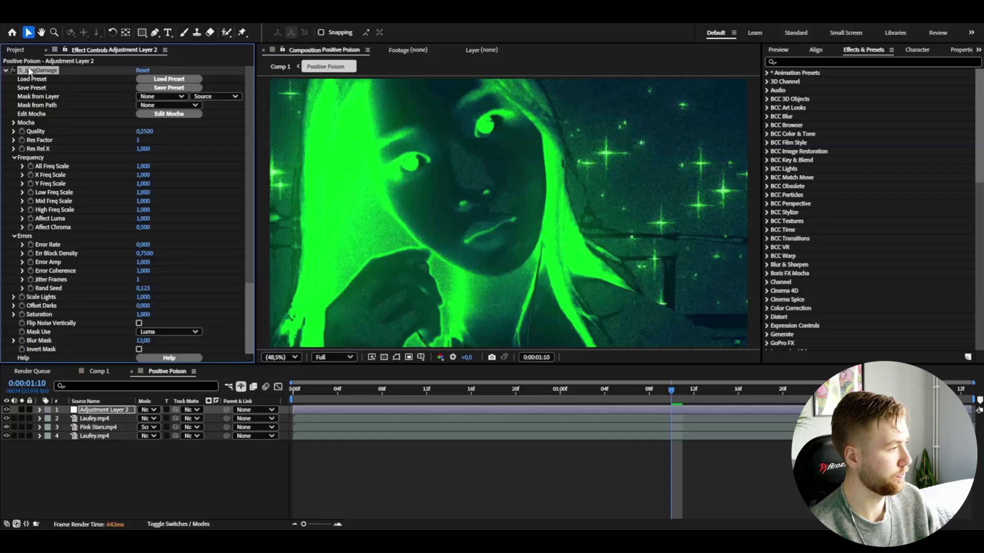
# Add Curves and lift both the overall RGB curve and the red curve.
pyautogui.hotkey('ctrl', 'space')
pyautogui.write('cu')
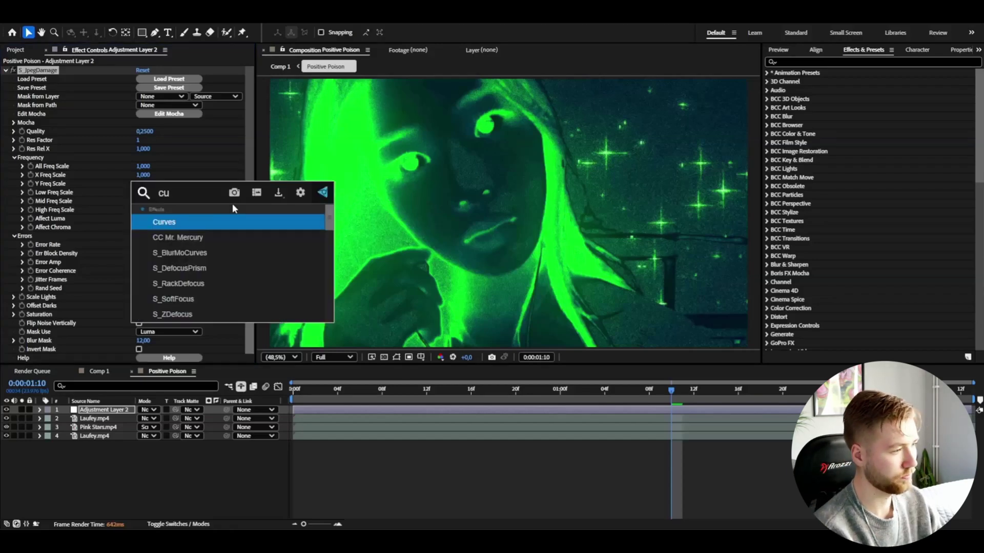
pyautogui.press('Return')
pyautogui.moveTo(87, 262); pyautogui.dragTo(81, 254)
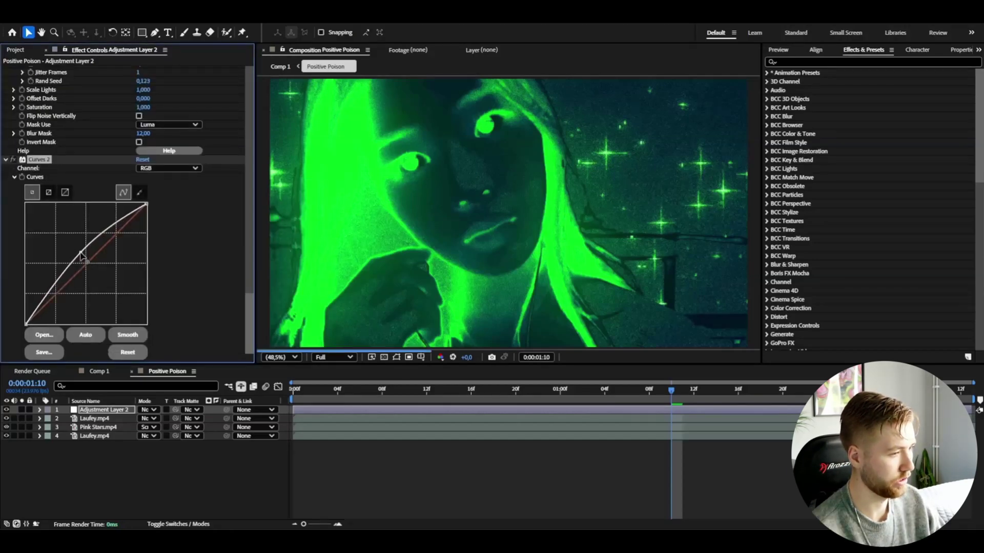
pyautogui.click(169, 168)
pyautogui.click(164, 185)
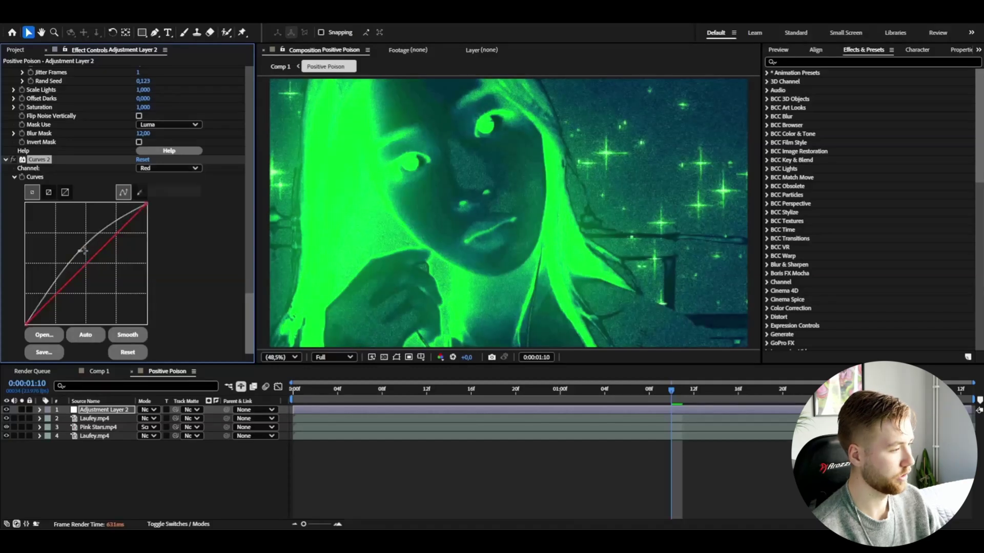
pyautogui.moveTo(88, 262); pyautogui.dragTo(82, 255)
# Bend the green channel curve downward in Curves 2.
pyautogui.click(170, 168)
pyautogui.click(164, 203)
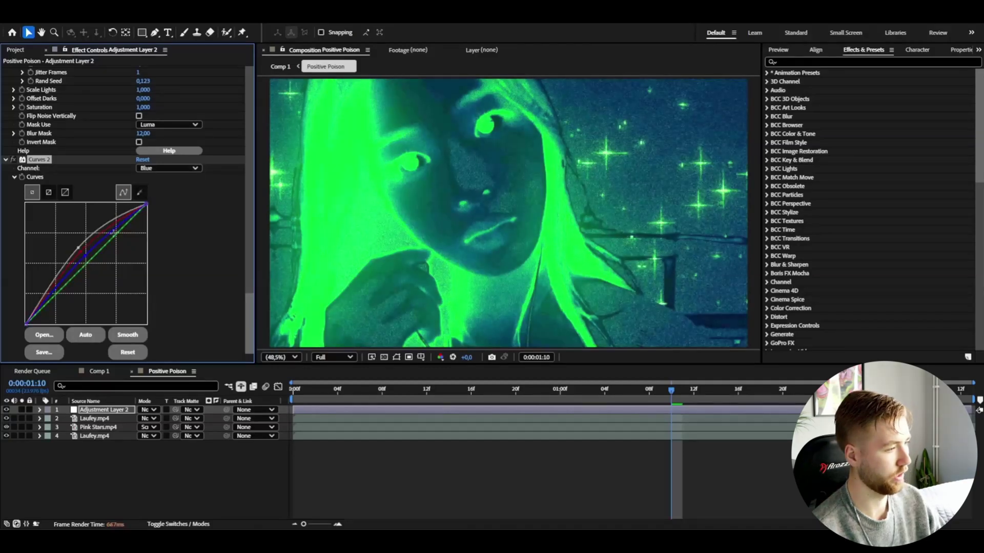
pyautogui.click(157, 171)
pyautogui.click(164, 194)
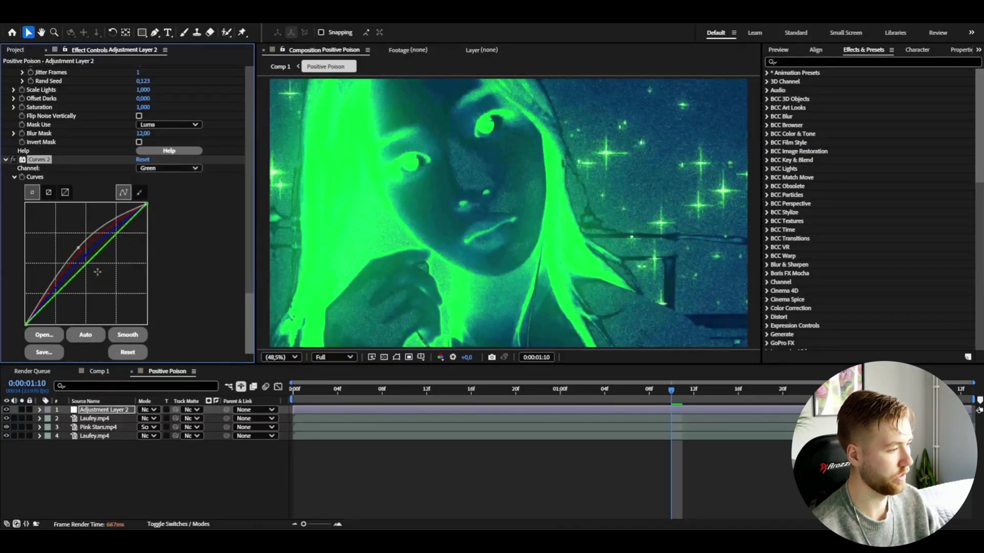
pyautogui.moveTo(90, 266); pyautogui.dragTo(95, 272)
pyautogui.click(382, 389)
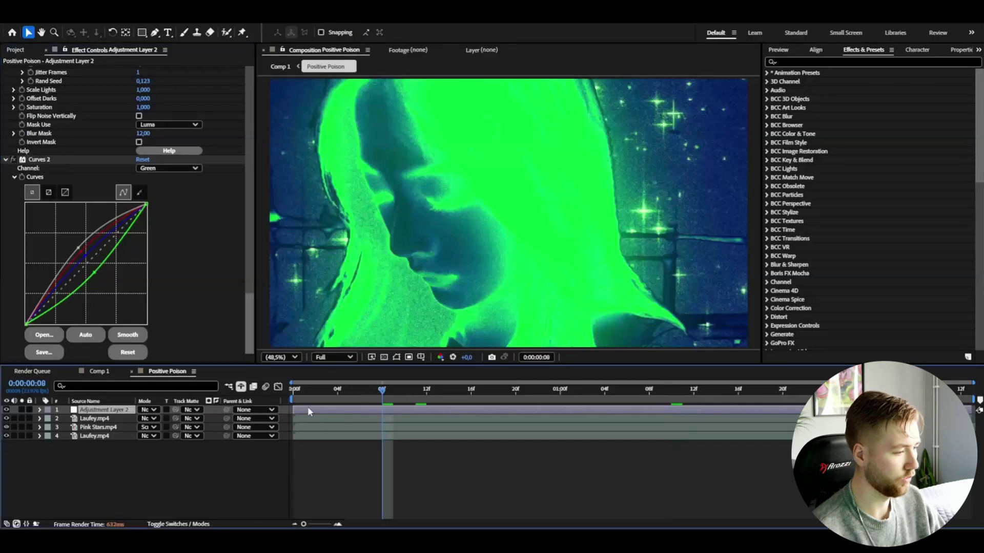
# Apply a second Noise effect with a 25% amount.
pyautogui.hotkey('ctrl', 'space')
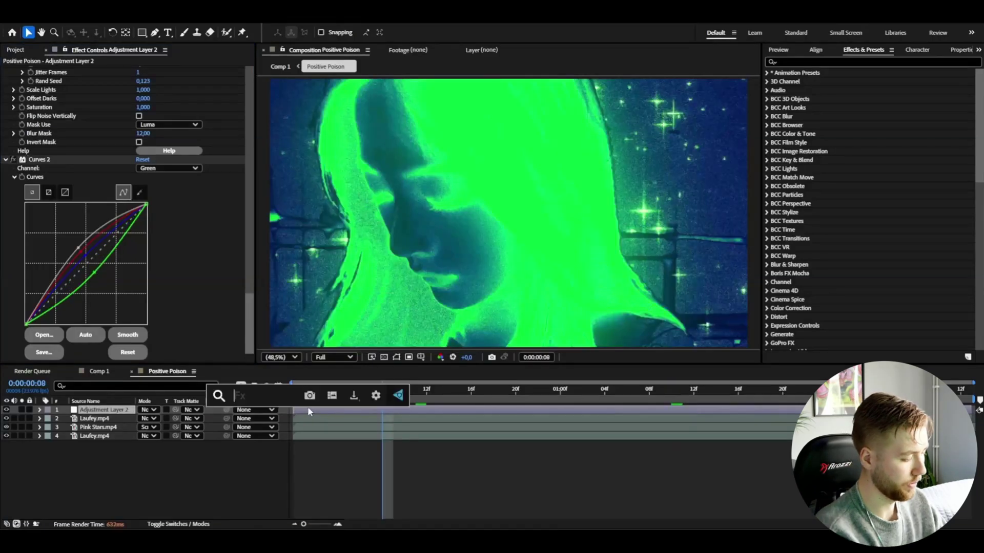
pyautogui.write('n')
pyautogui.press('Return')
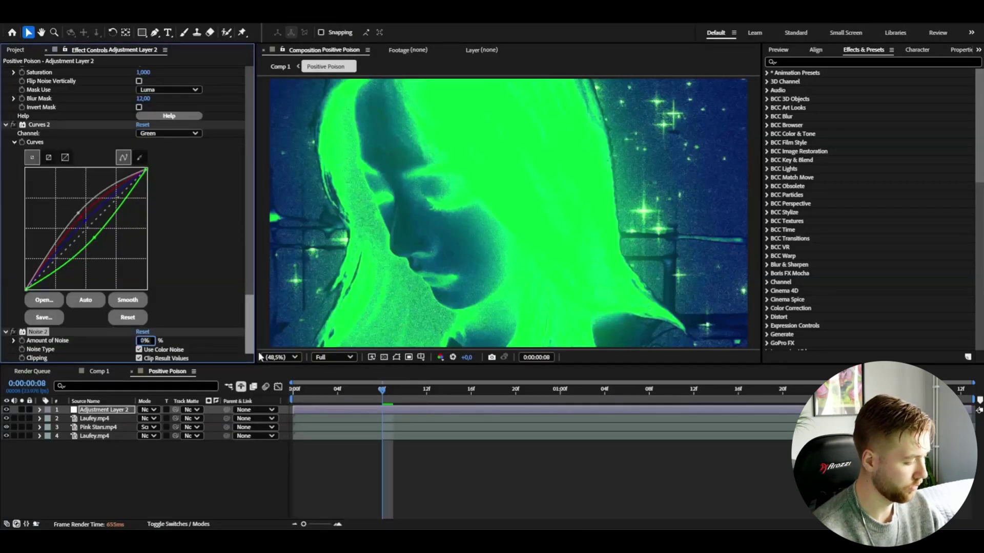
pyautogui.write('25')
pyautogui.press('Return')
# Apply Mosaic with 1000 horizontal and 1000 vertical blocks.
pyautogui.hotkey('ctrl', 'space')
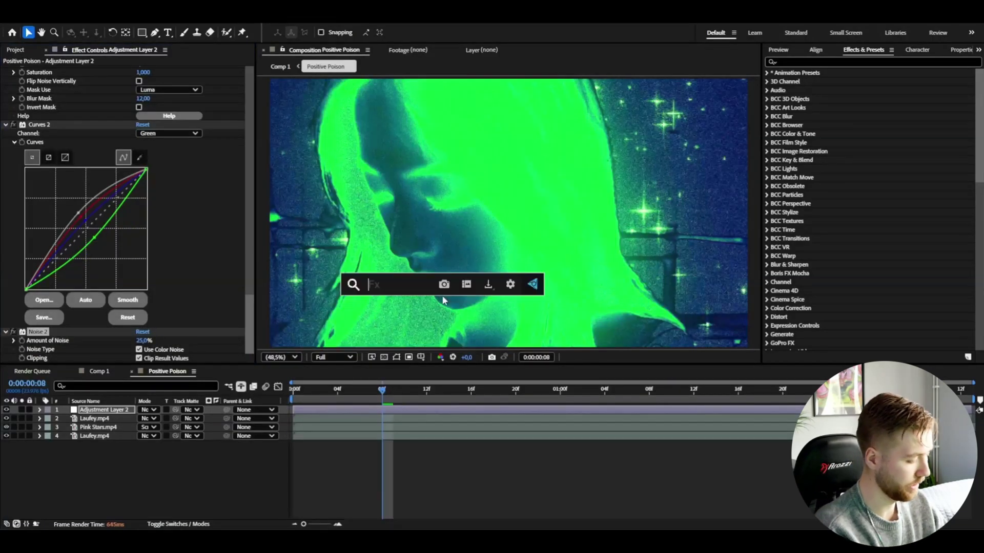
pyautogui.write('mosa')
pyautogui.press('Return')
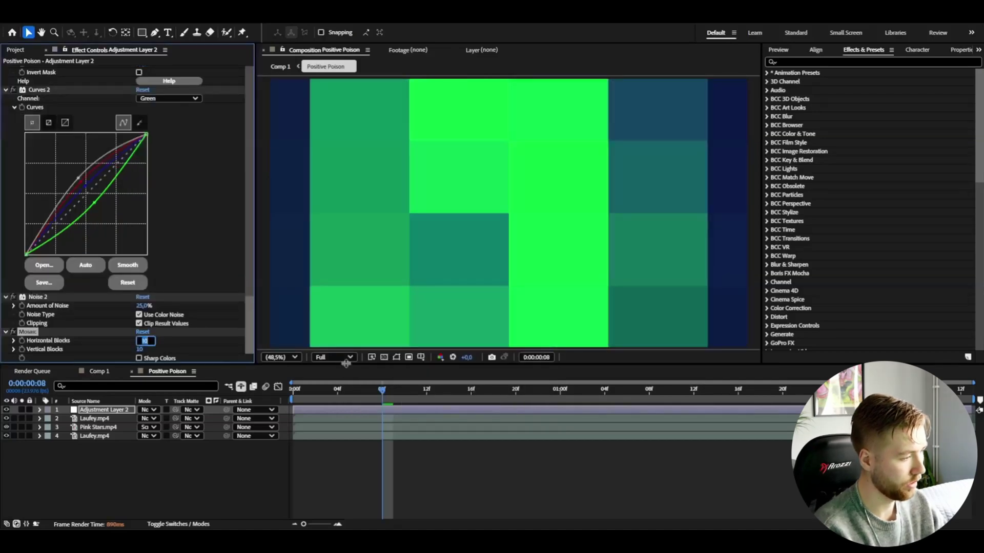
pyautogui.write('10')
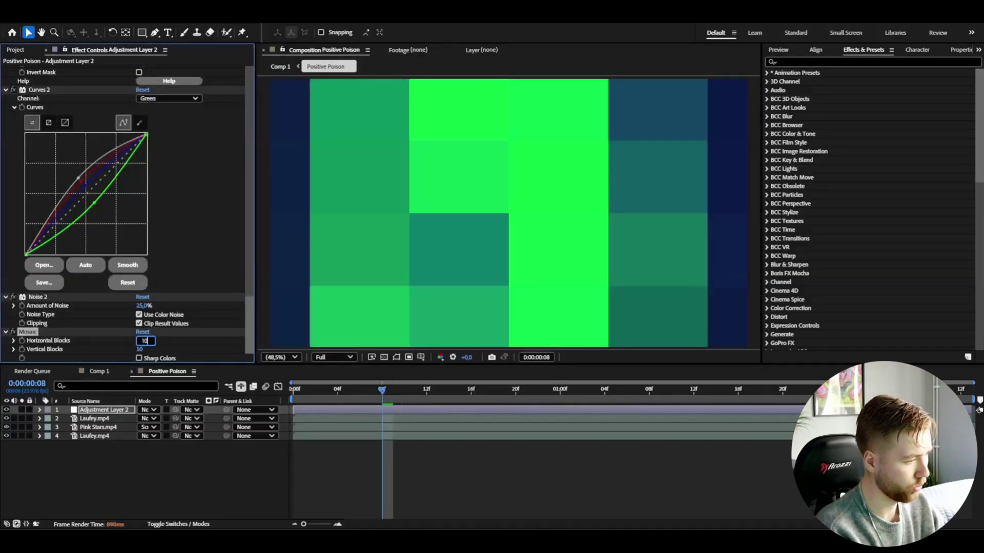
pyautogui.write('00')
pyautogui.press('Tab')
pyautogui.write('1000')
pyautogui.press('Return')
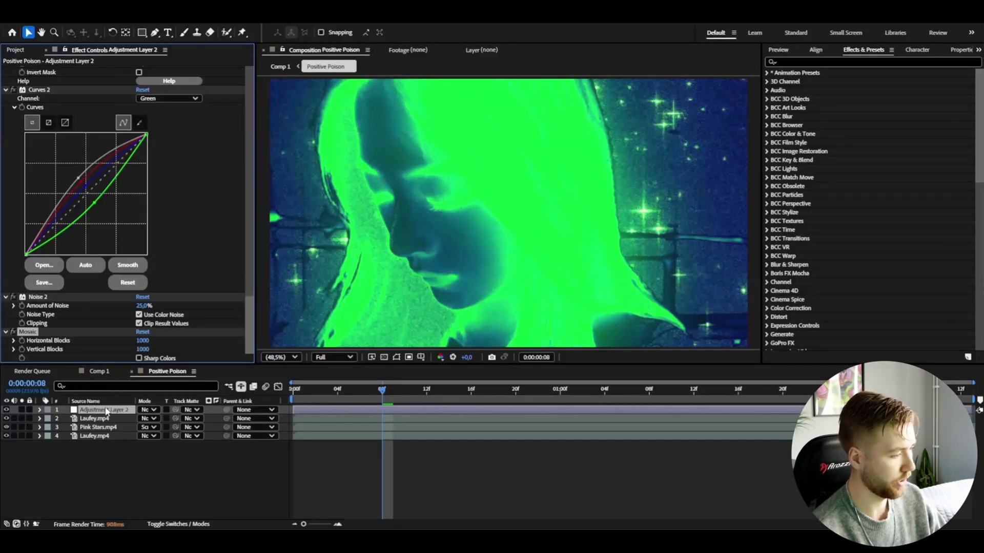
# Apply Fast Box Blur to the adjustment layer.
pyautogui.hotkey('ctrl', 'space')
pyautogui.write('fas')
pyautogui.press('Return')
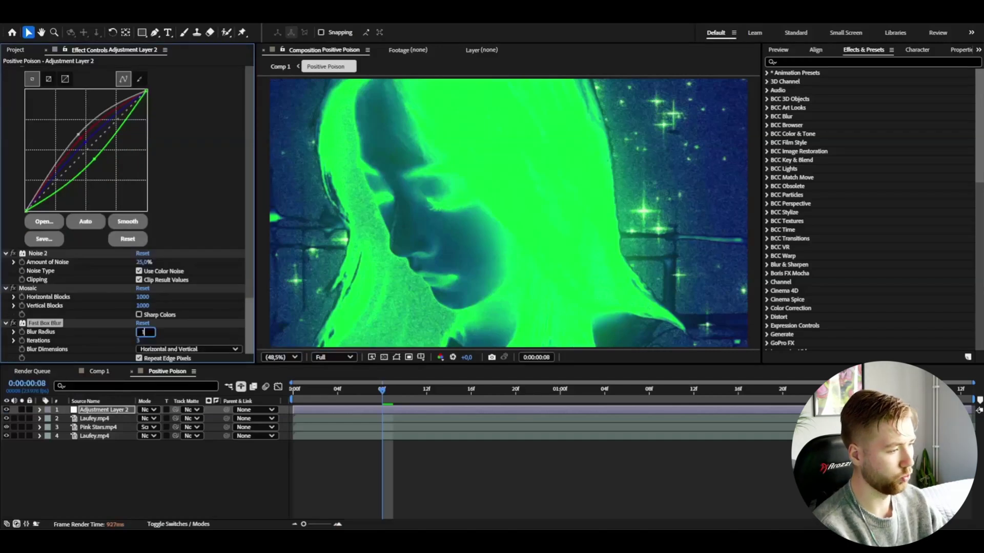
# Set the blur radius to 1 and add Unsharp Mask with amount 200, radius 5.
pyautogui.press('Return')
pyautogui.hotkey('ctrl', 'space')
pyautogui.write('unsh')
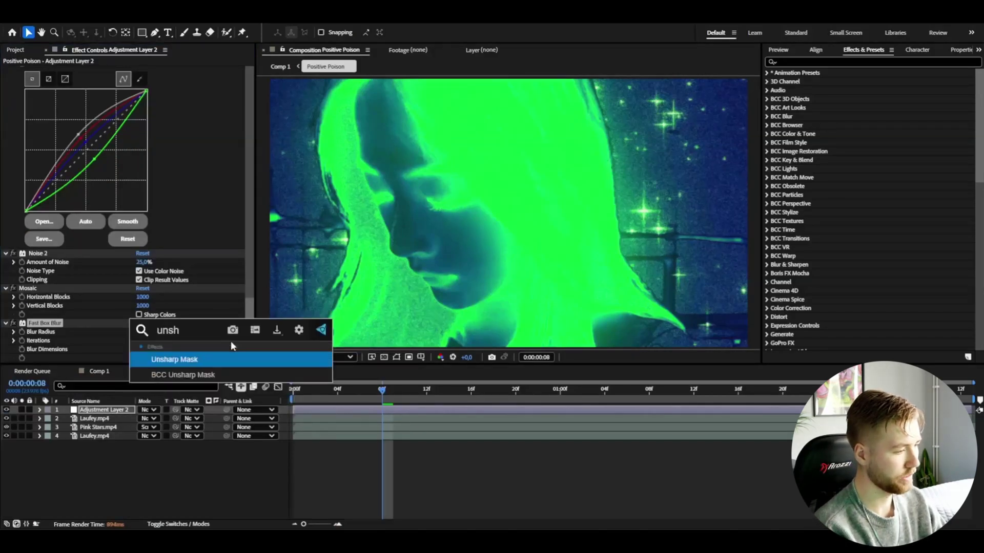
pyautogui.press('Return')
pyautogui.write('200')
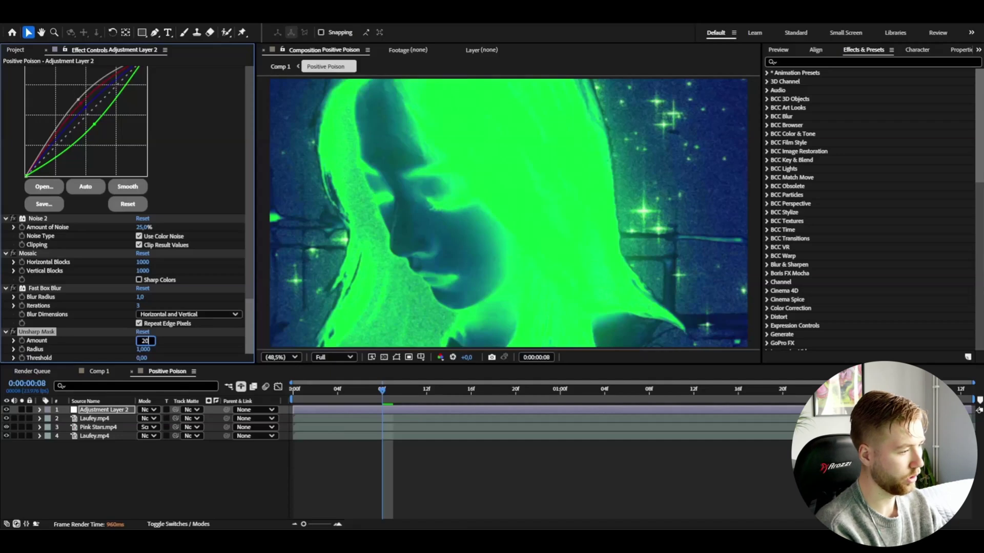
pyautogui.press('Tab')
pyautogui.write('5')
pyautogui.press('Return')
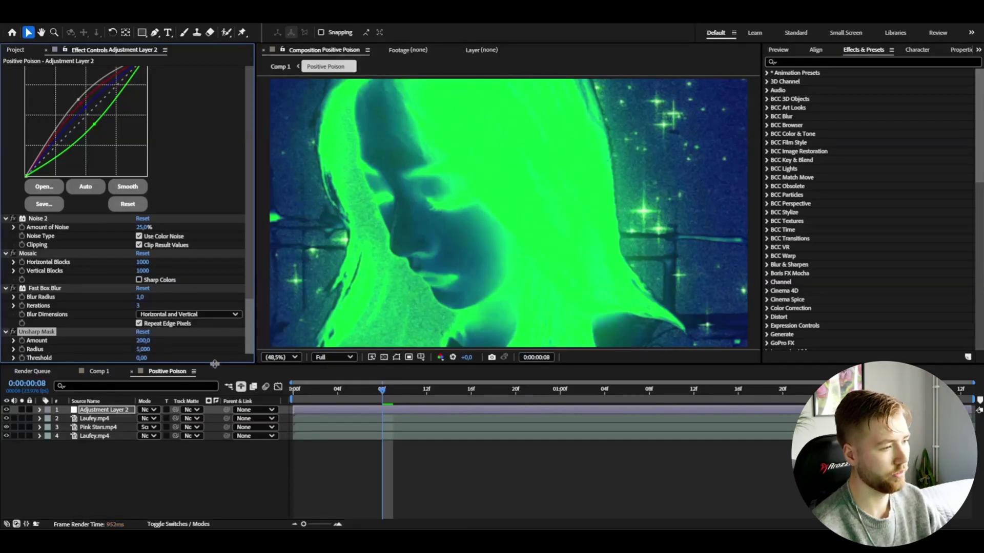
# Add Posterize Time with a 12 fps frame rate.
pyautogui.hotkey('ctrl', 'space')
pyautogui.write('po')
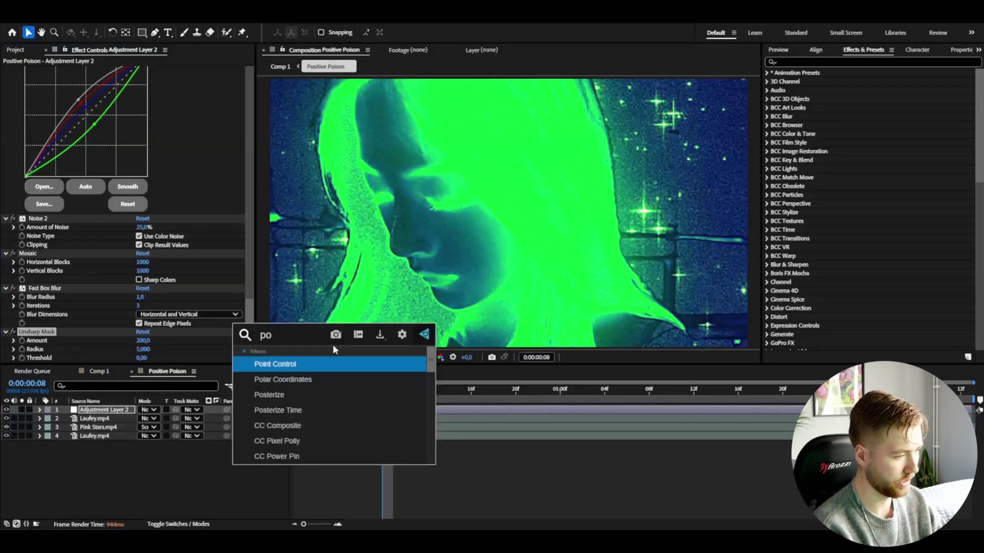
pyautogui.click(279, 410)
pyautogui.press('Tab')
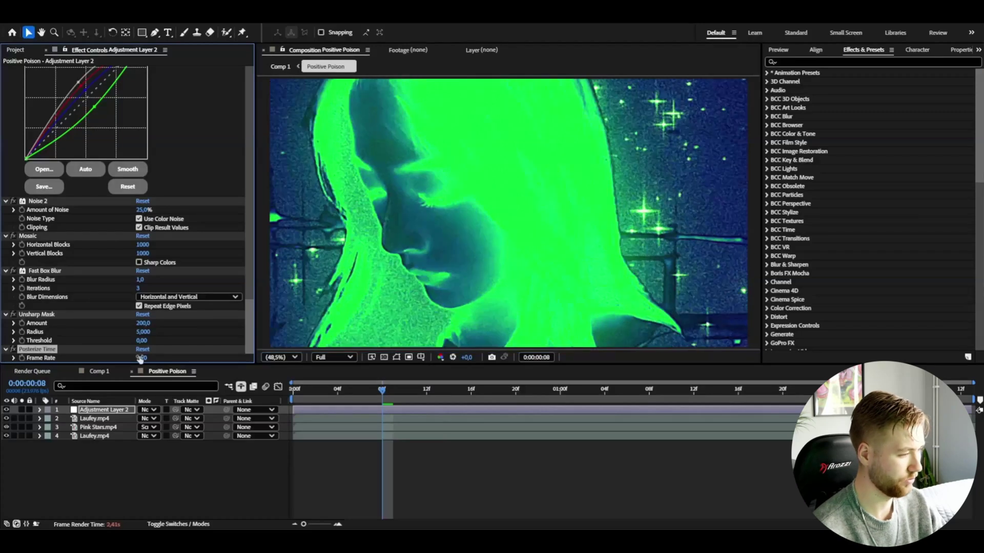
pyautogui.write('12')
pyautogui.press('Return')
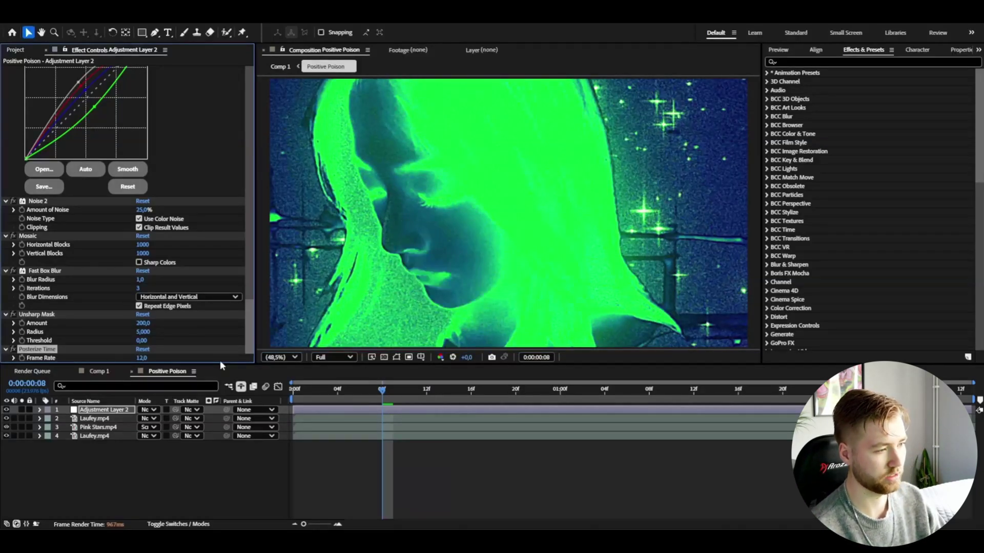
pyautogui.click(315, 390)
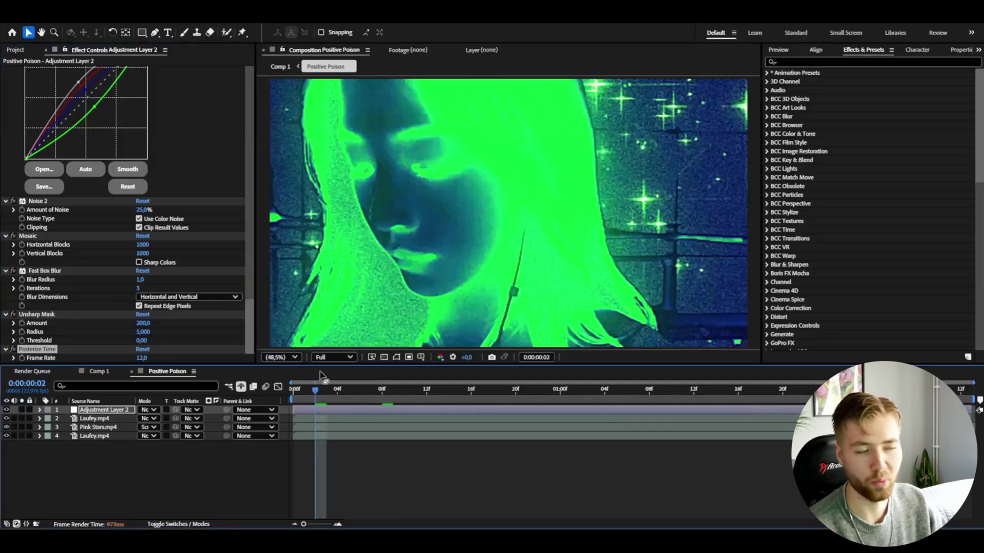
# Play the comp to check the 12 fps glowing green girl over grainy blue shadows with sparkles.
pyautogui.click(167, 456)
pyautogui.press('space')
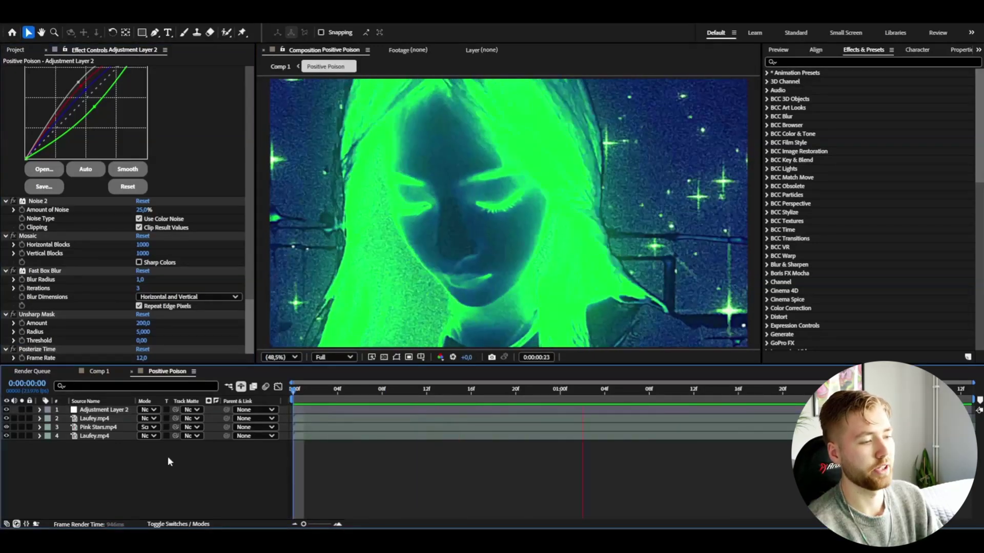